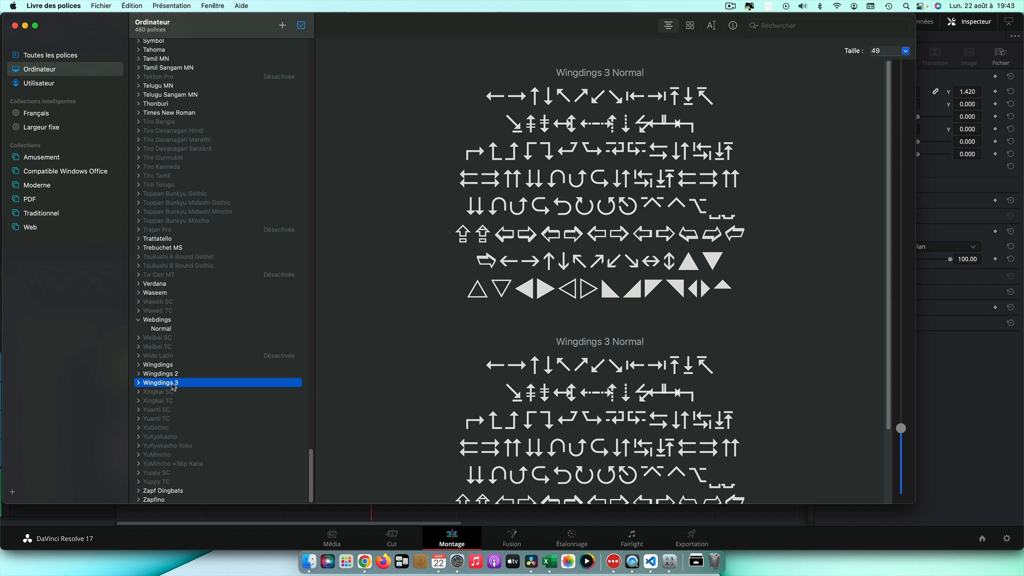
Browse the Wingdings symbol fonts in Font Book
{"action": "left_click", "coordinate": [173, 375]}
{"action": "left_click", "coordinate": [167, 367]}
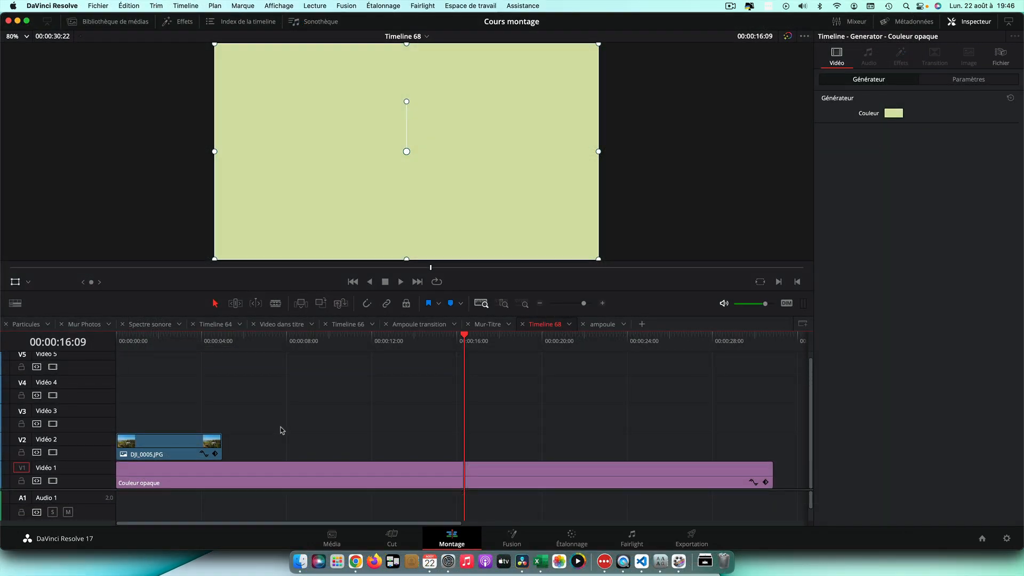
Add a Text+ title on Video 3 above the image clip at the start of the timeline
{"action": "left_click", "coordinate": [249, 469]}
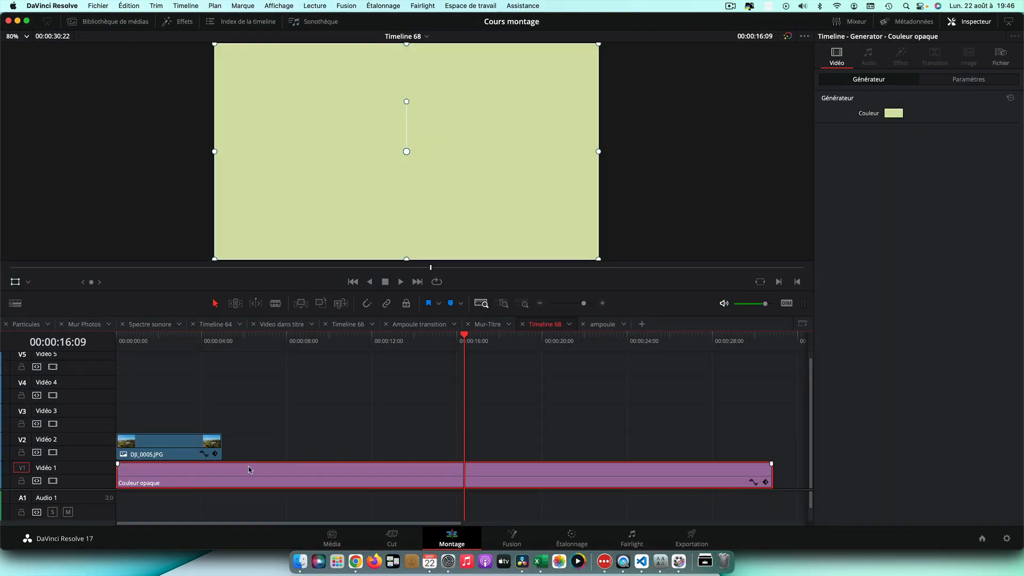
{"action": "left_click", "coordinate": [161, 443]}
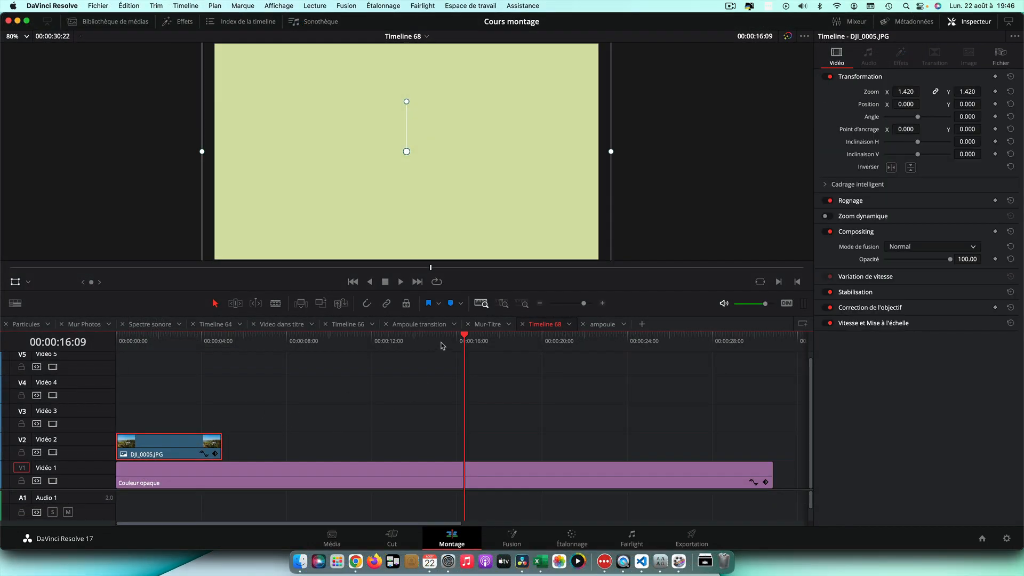
{"action": "left_click_drag", "start_coordinate": [465, 340], "coordinate": [184, 340]}
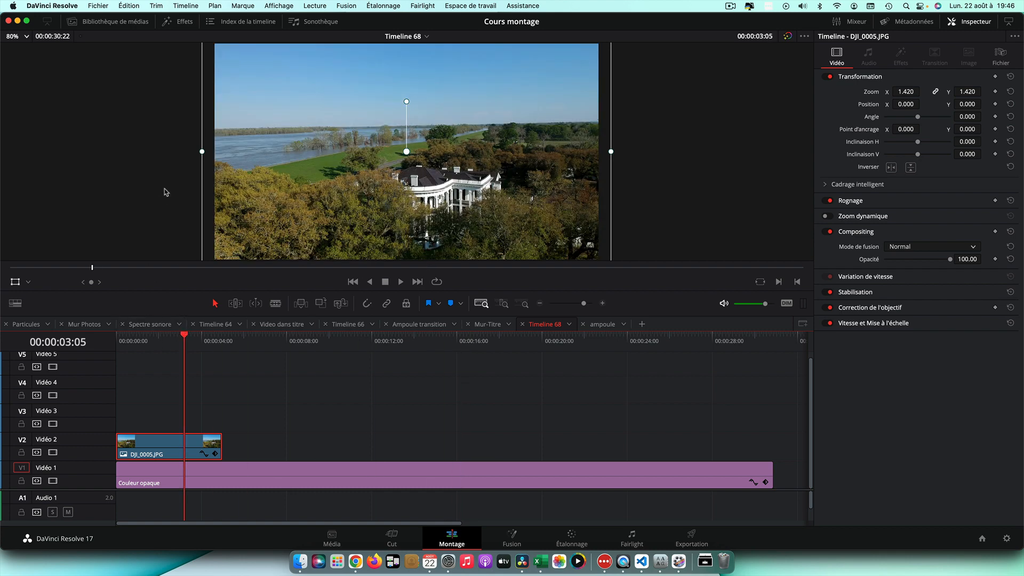
{"action": "left_click", "coordinate": [176, 24]}
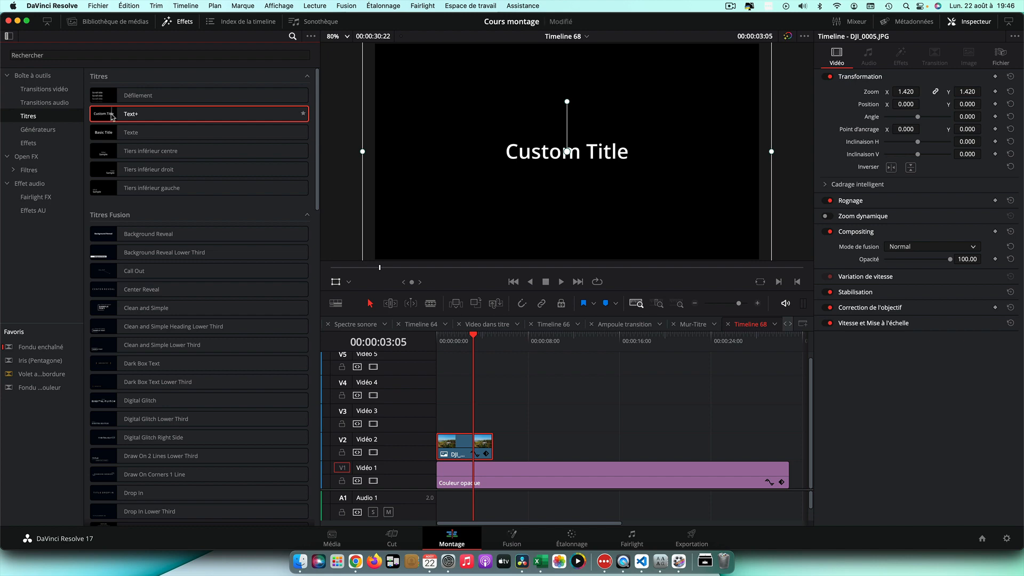
{"action": "left_click_drag", "start_coordinate": [111, 117], "coordinate": [438, 421]}
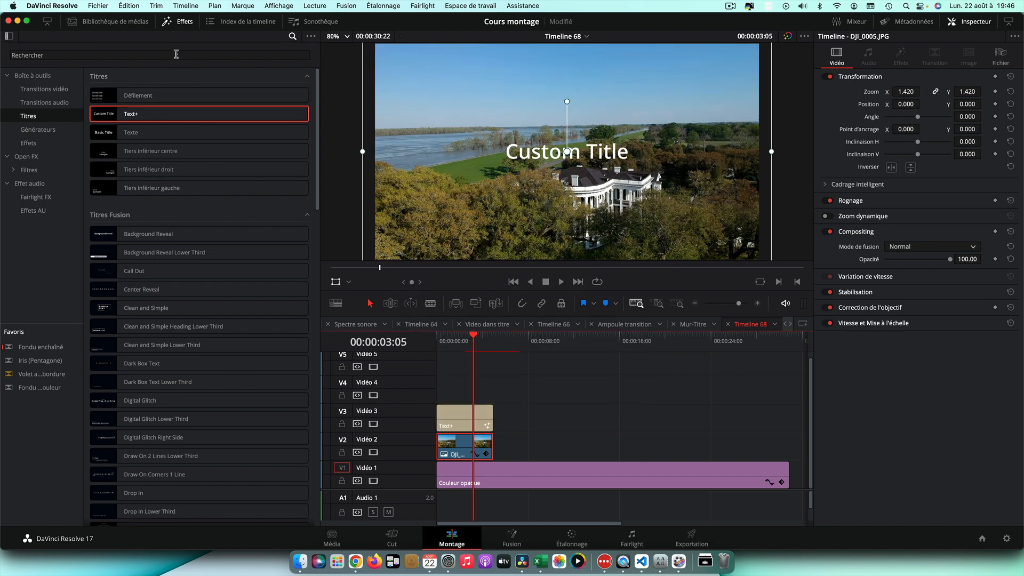
Set the Text+ title's font to Webdings
{"action": "left_click", "coordinate": [180, 22]}
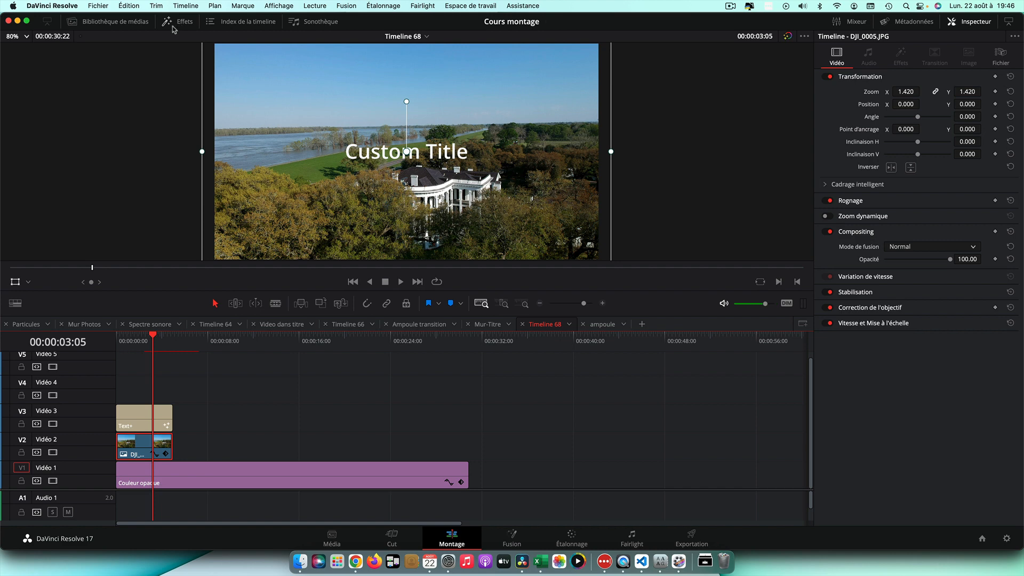
{"action": "left_click", "coordinate": [147, 417]}
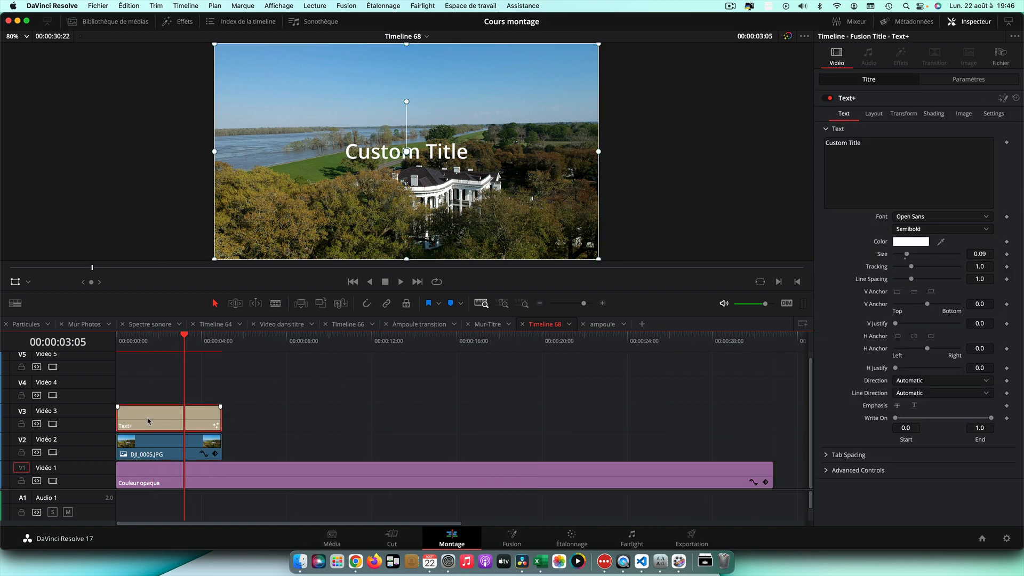
{"action": "left_click", "coordinate": [928, 219]}
{"action": "scroll", "coordinate": [926, 320], "scroll_direction": "down", "scroll_amount": 10}
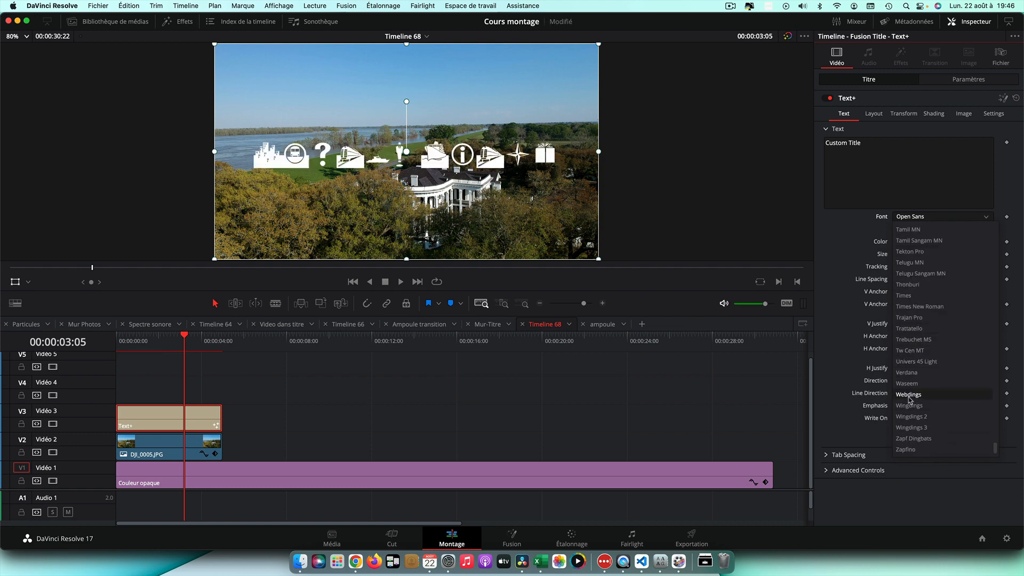
{"action": "left_click", "coordinate": [909, 395]}
Replace the title text with "e" to show the gift symbol and set its size to about 0.724
{"action": "left_click_drag", "start_coordinate": [865, 143], "coordinate": [813, 146]}
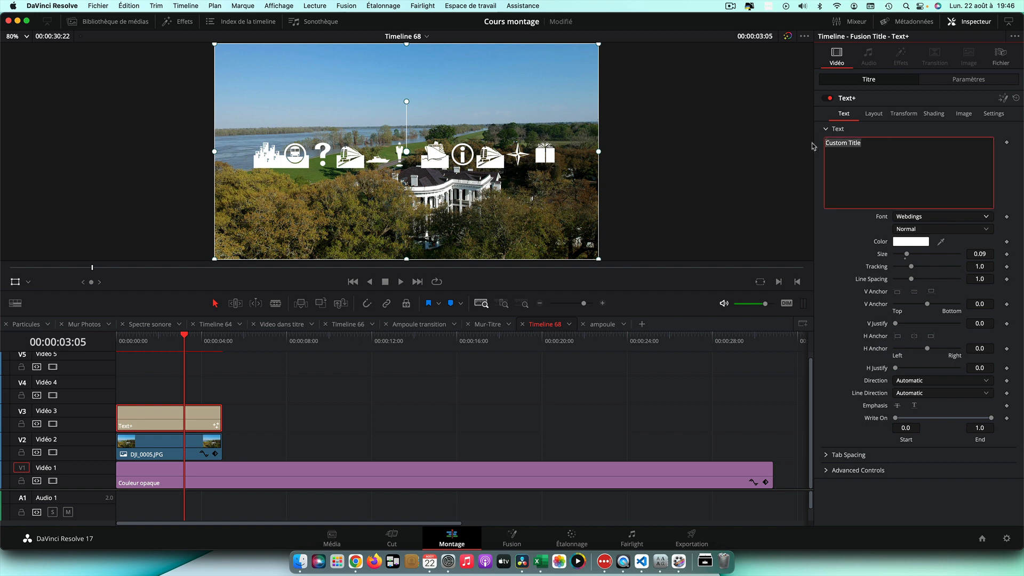
{"action": "type", "text": "e"}
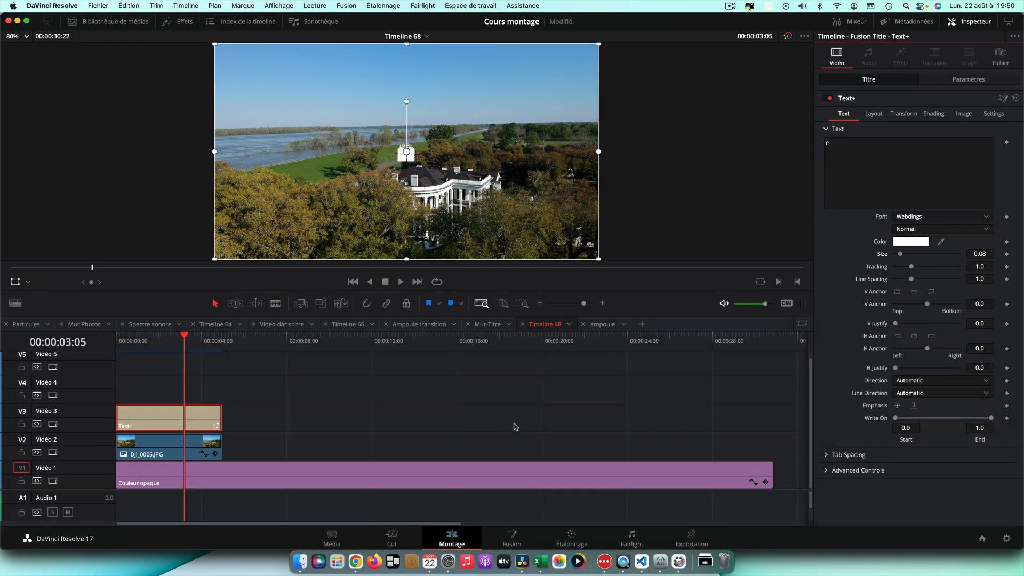
{"action": "left_click_drag", "start_coordinate": [901, 256], "coordinate": [960, 259]}
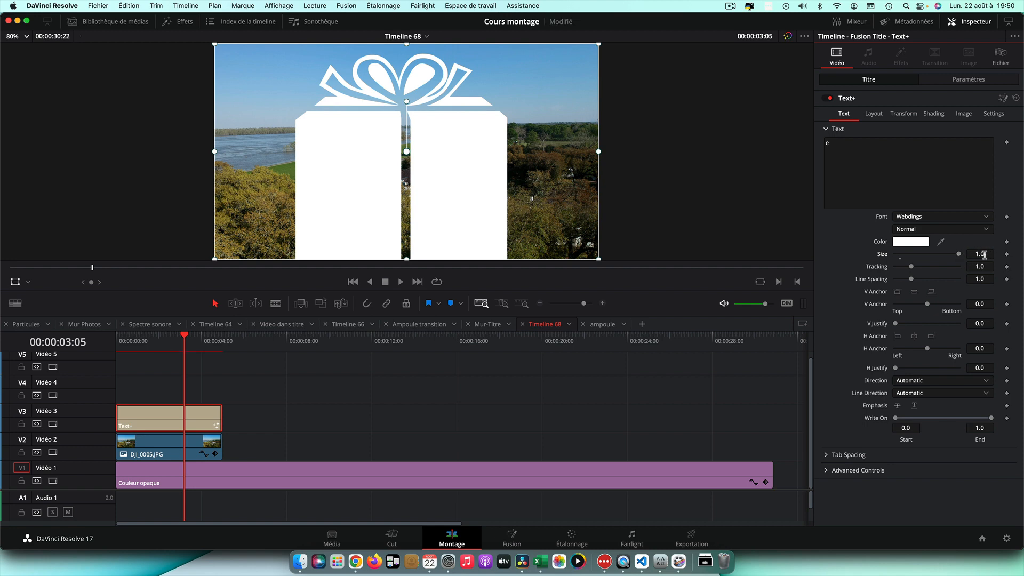
{"action": "left_click", "coordinate": [983, 254]}
{"action": "type", "text": "2"}
{"action": "key", "text": "Tab"}
{"action": "left_click_drag", "start_coordinate": [958, 255], "coordinate": [918, 253]}
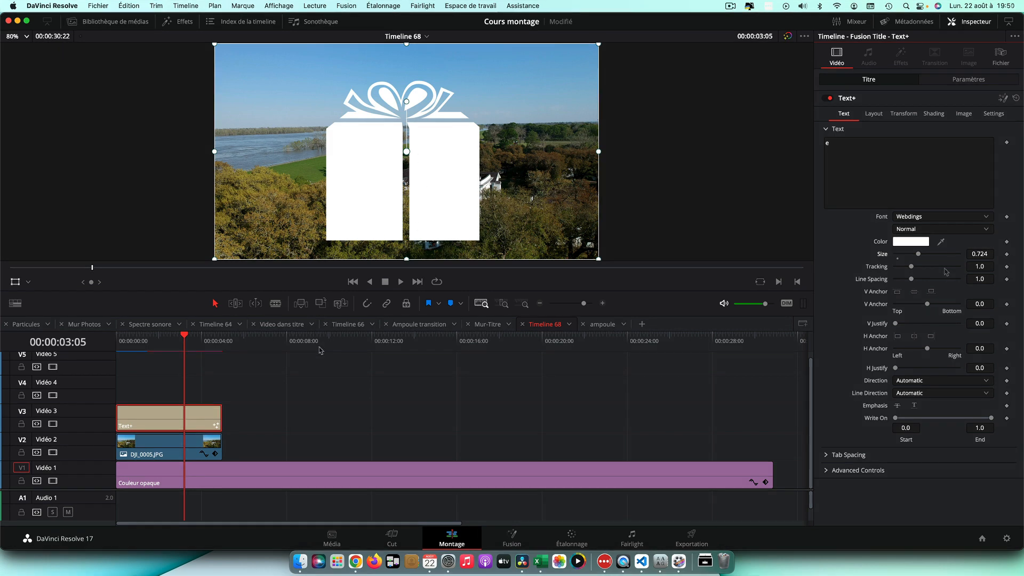
Set the title clip's composite mode to Alpha
{"action": "left_click", "coordinate": [985, 82]}
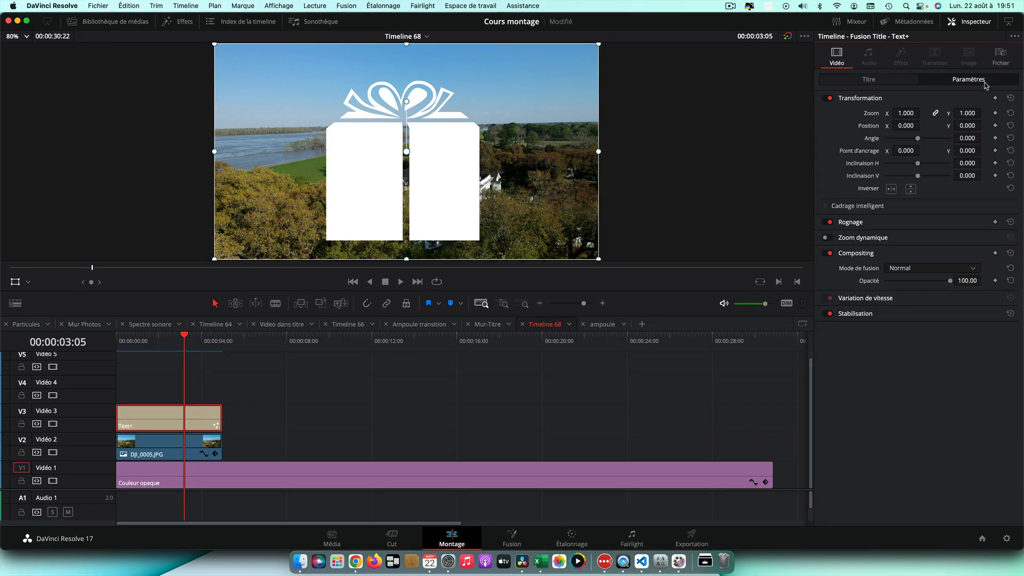
{"action": "left_click", "coordinate": [959, 270]}
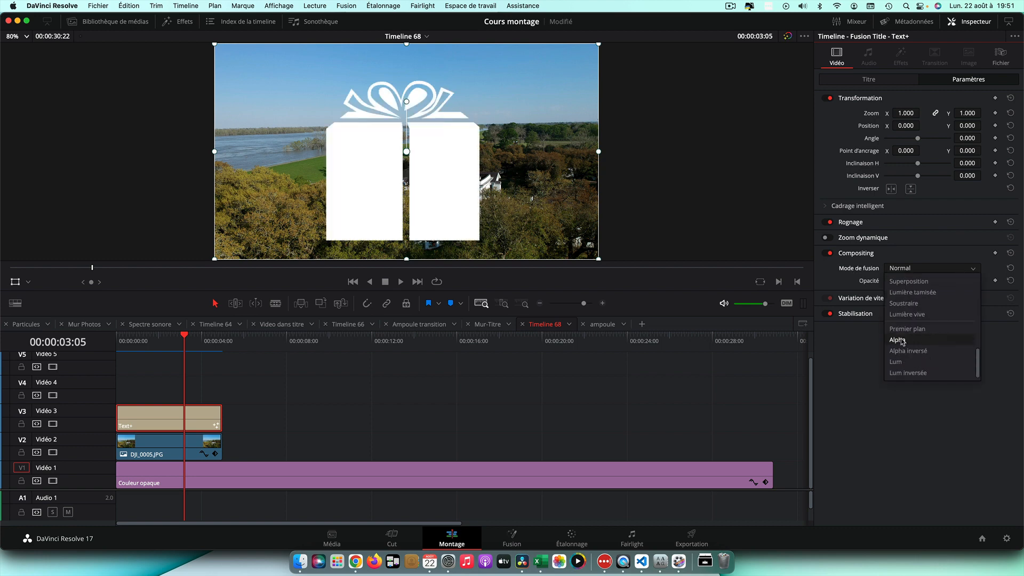
{"action": "left_click", "coordinate": [901, 340]}
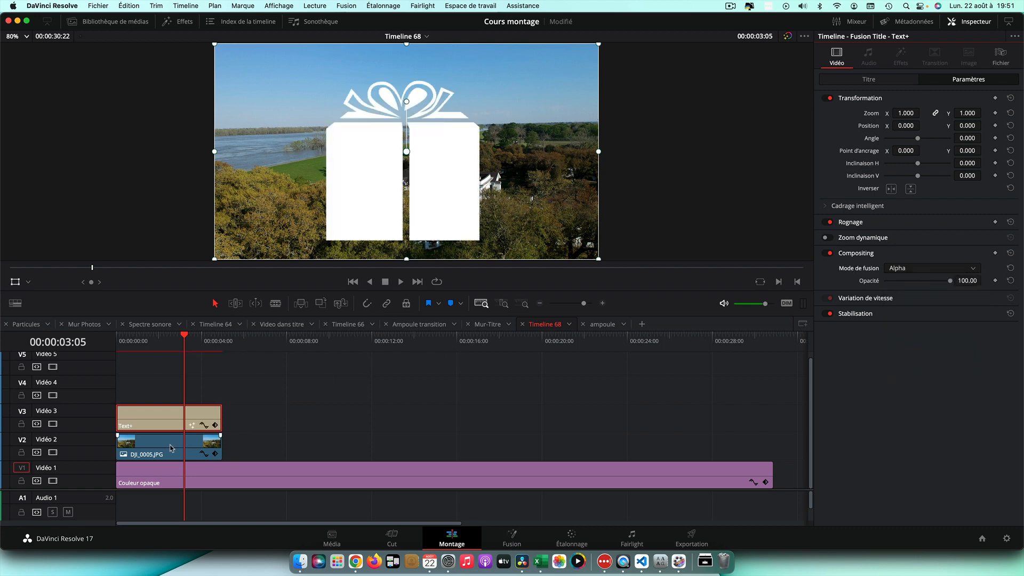
Swap tracks so the title sits on Video 2 and the image clip on Video 3
{"action": "left_click_drag", "start_coordinate": [170, 448], "coordinate": [172, 386]}
{"action": "left_click_drag", "start_coordinate": [163, 425], "coordinate": [162, 451]}
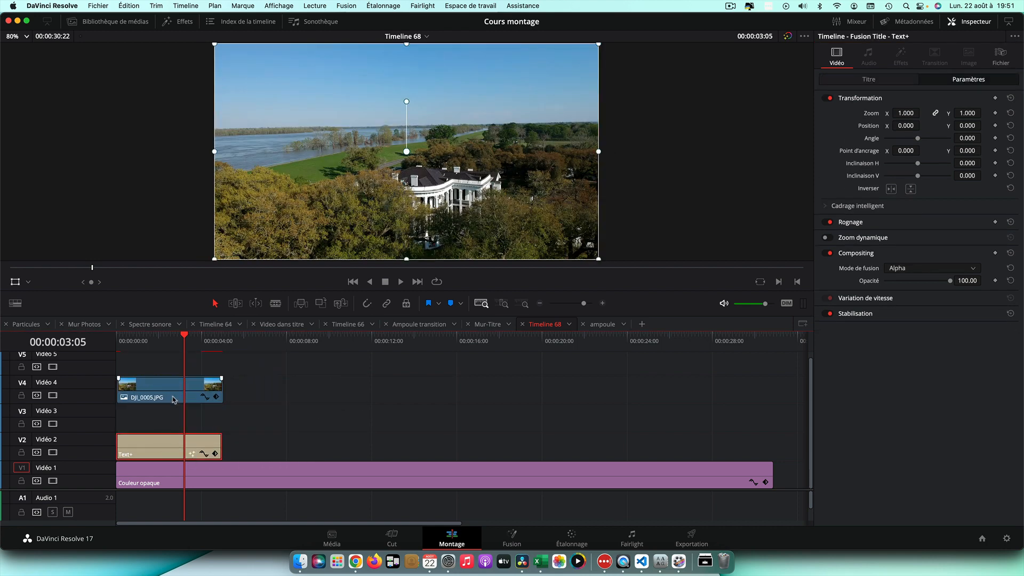
{"action": "left_click_drag", "start_coordinate": [173, 400], "coordinate": [177, 422]}
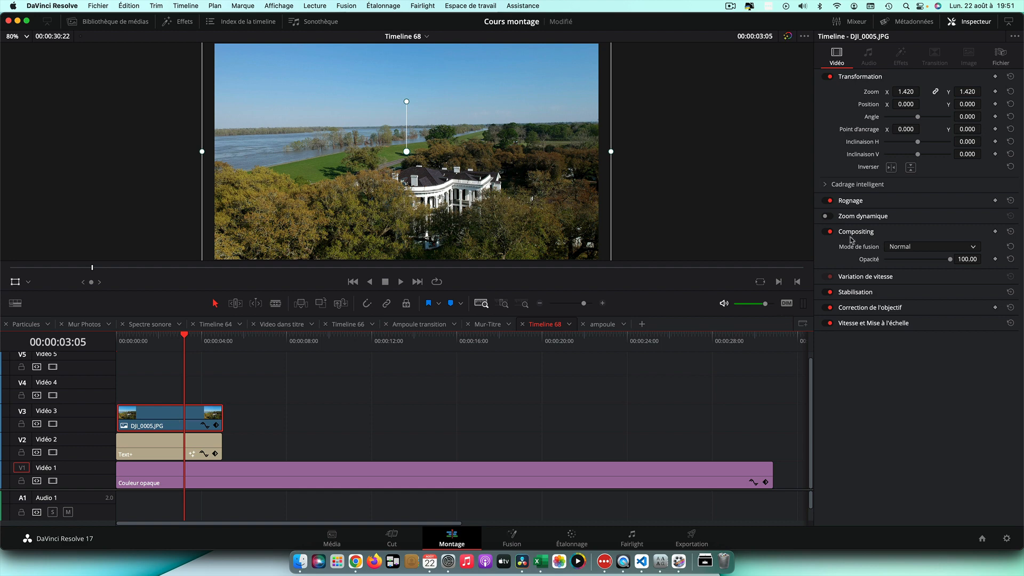
Set the image clip's composite mode to Premier plan
{"action": "left_click", "coordinate": [910, 248]}
{"action": "scroll", "coordinate": [939, 312], "scroll_direction": "down", "scroll_amount": 5}
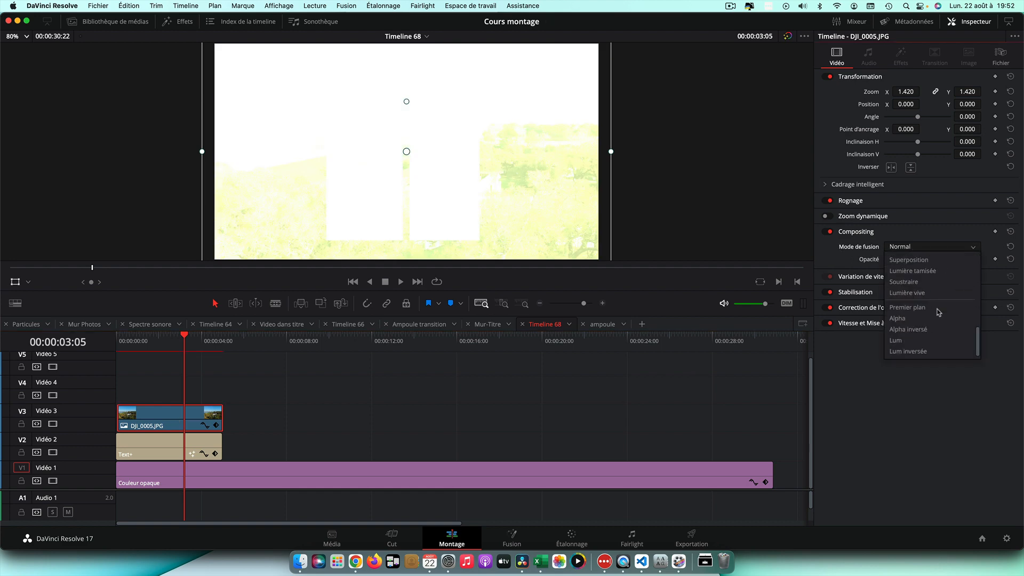
{"action": "left_click", "coordinate": [919, 309]}
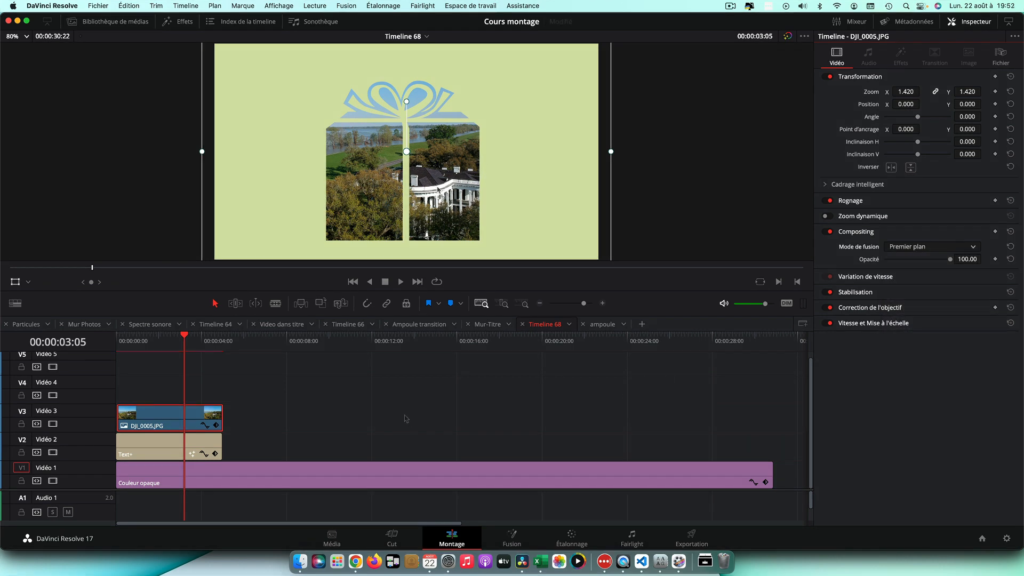
Keyframe the title's position to slide in from X -1338 at the start to 0 at 00:00:01:24
{"action": "left_click", "coordinate": [167, 448]}
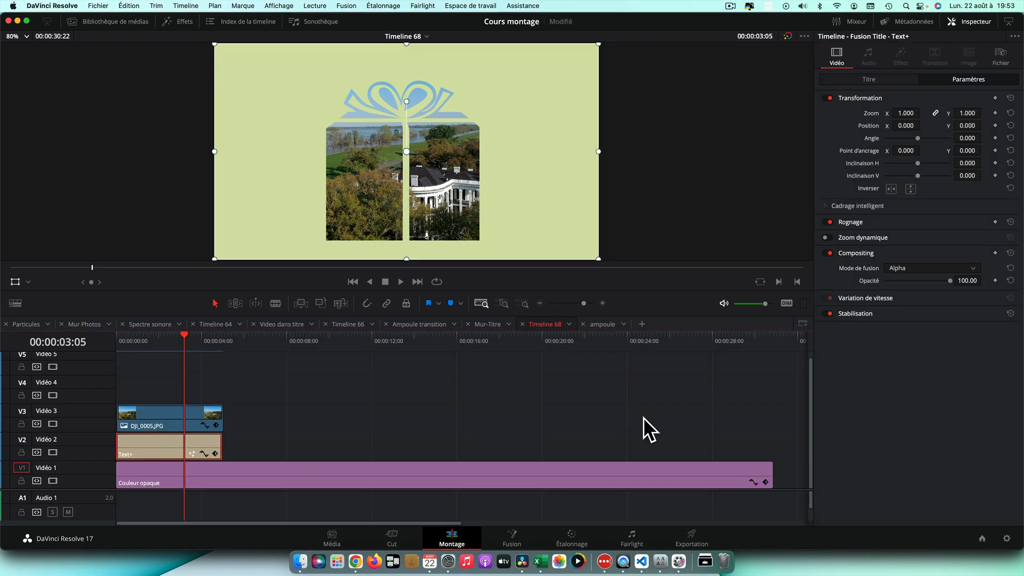
{"action": "left_click_drag", "start_coordinate": [183, 336], "coordinate": [159, 342]}
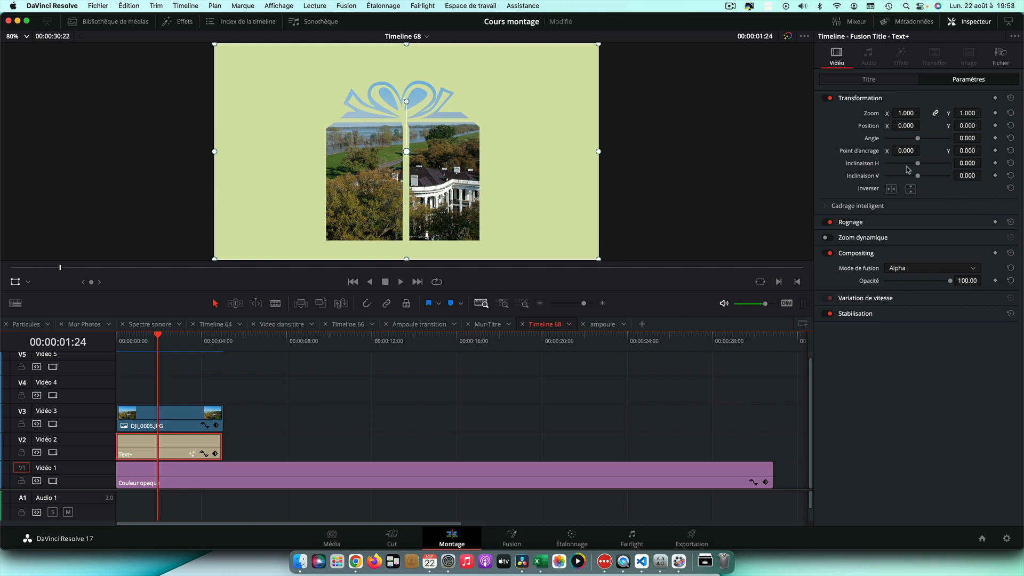
{"action": "left_click", "coordinate": [995, 126]}
{"action": "left_click_drag", "start_coordinate": [159, 337], "coordinate": [116, 342]}
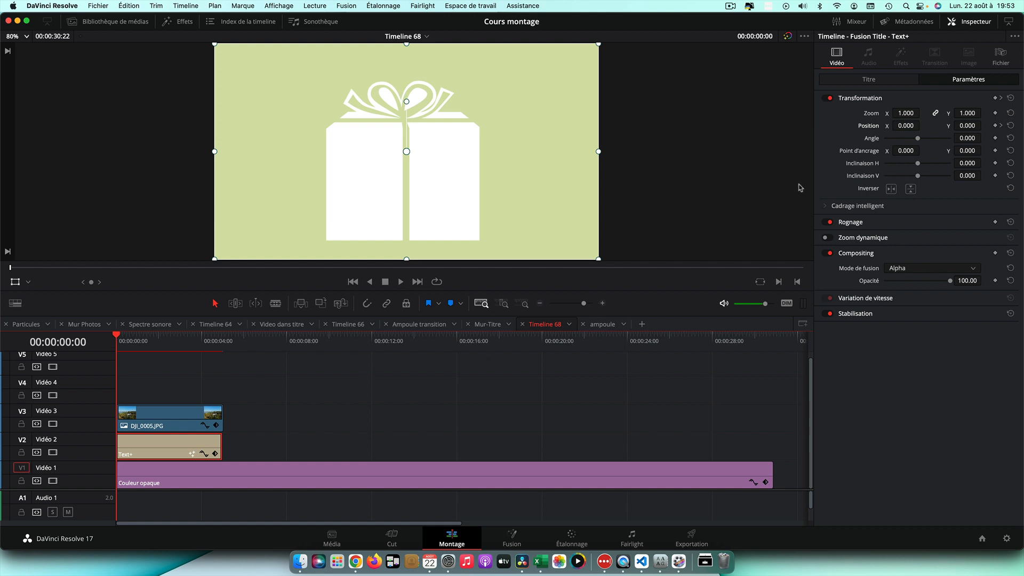
{"action": "mouse_move", "coordinate": [905, 126]}
{"action": "left_mouse_down"}
{"action": "mouse_move", "coordinate": [869, 126]}
{"action": "mouse_move", "coordinate": [906, 127]}
{"action": "left_mouse_up"}
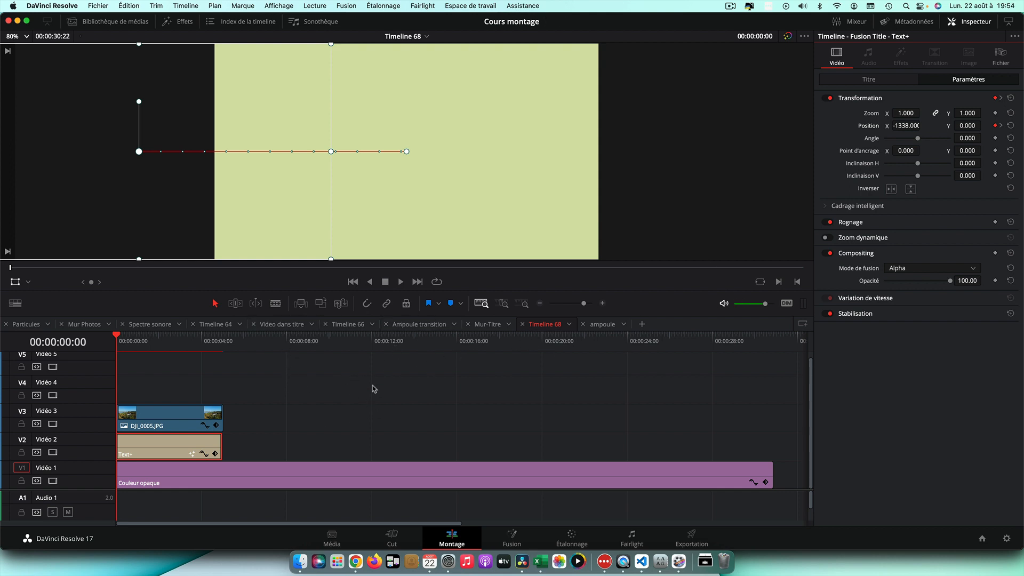
Play the slide, then ease the first position keyframe in the title clip's curve editor
{"action": "key", "text": "space"}
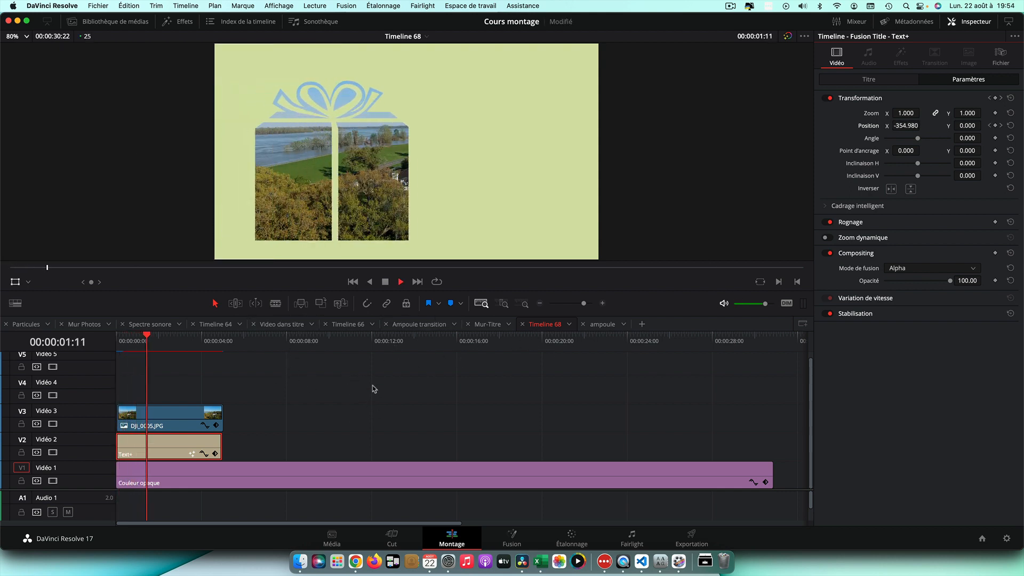
{"action": "key", "text": "space"}
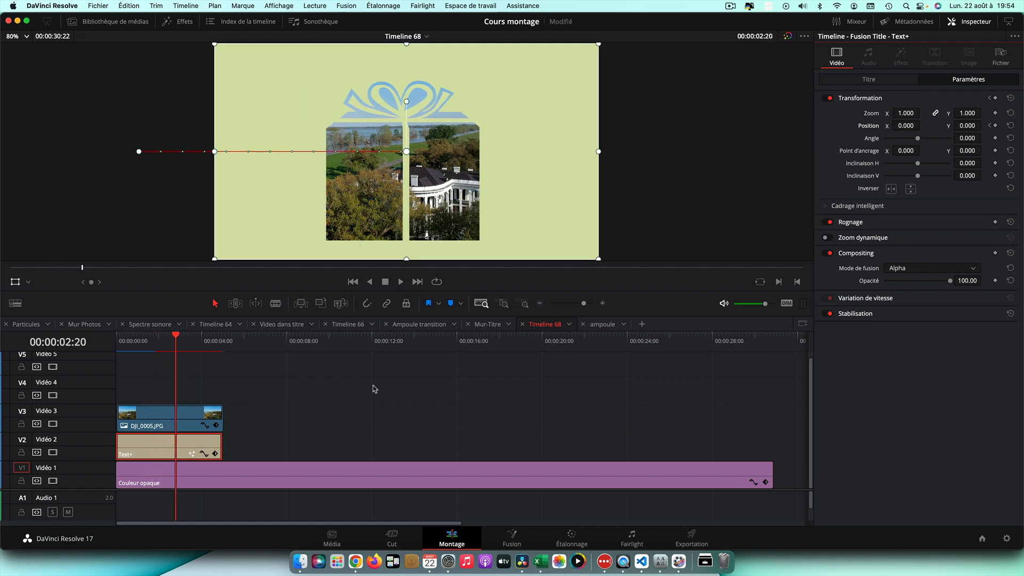
{"action": "left_click", "coordinate": [204, 454]}
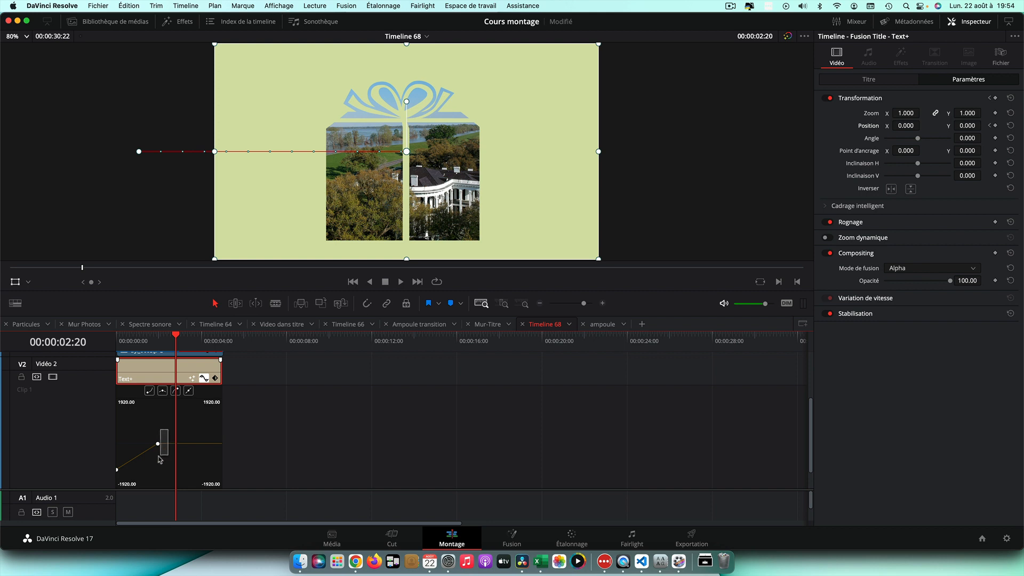
{"action": "left_click_drag", "start_coordinate": [159, 457], "coordinate": [114, 473]}
{"action": "left_click", "coordinate": [163, 392]}
{"action": "left_click_drag", "start_coordinate": [176, 337], "coordinate": [118, 340]}
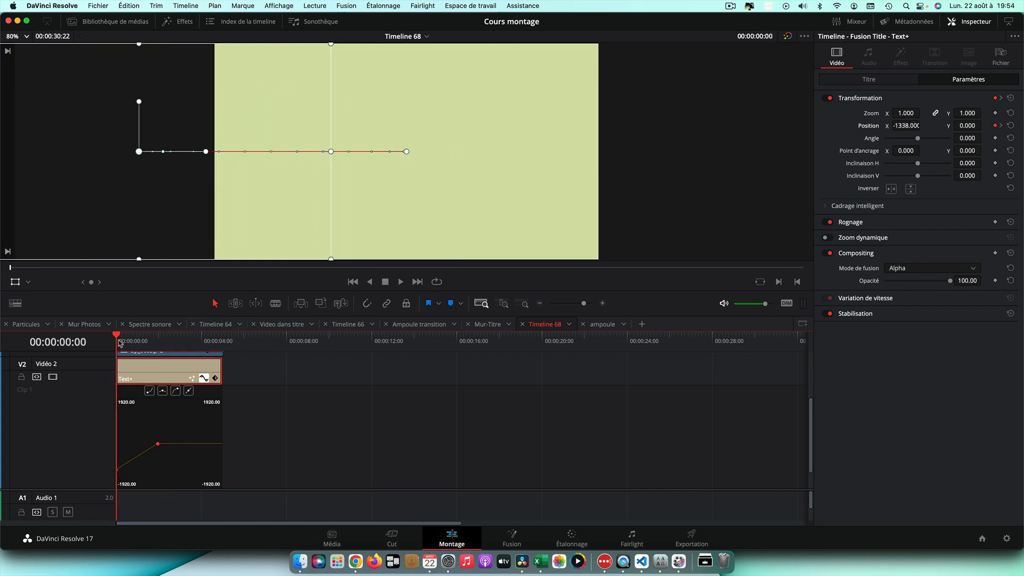
Play back the composition with the Le Cadeau title
{"action": "key", "text": "space"}
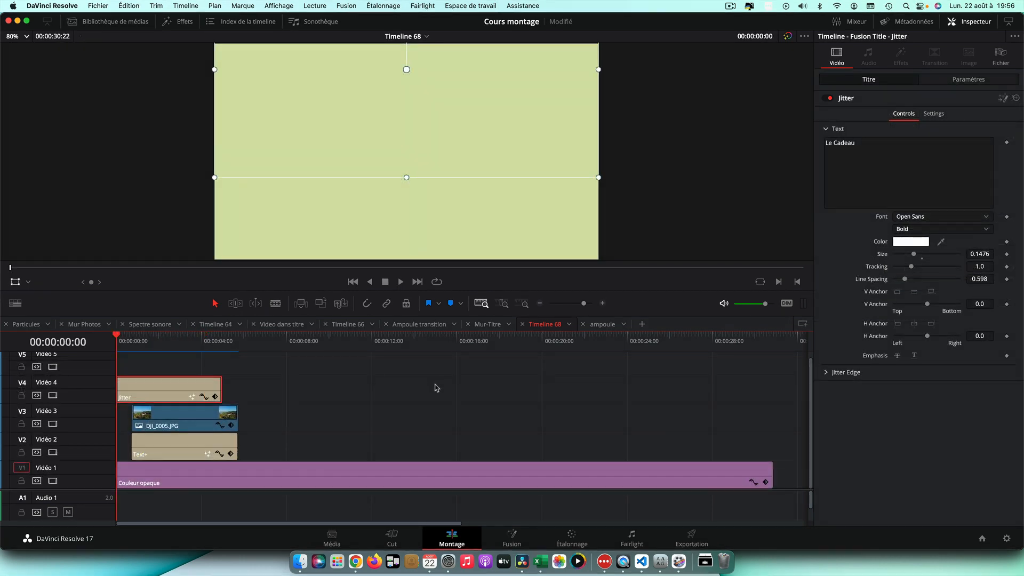
{"action": "key", "text": "space"}
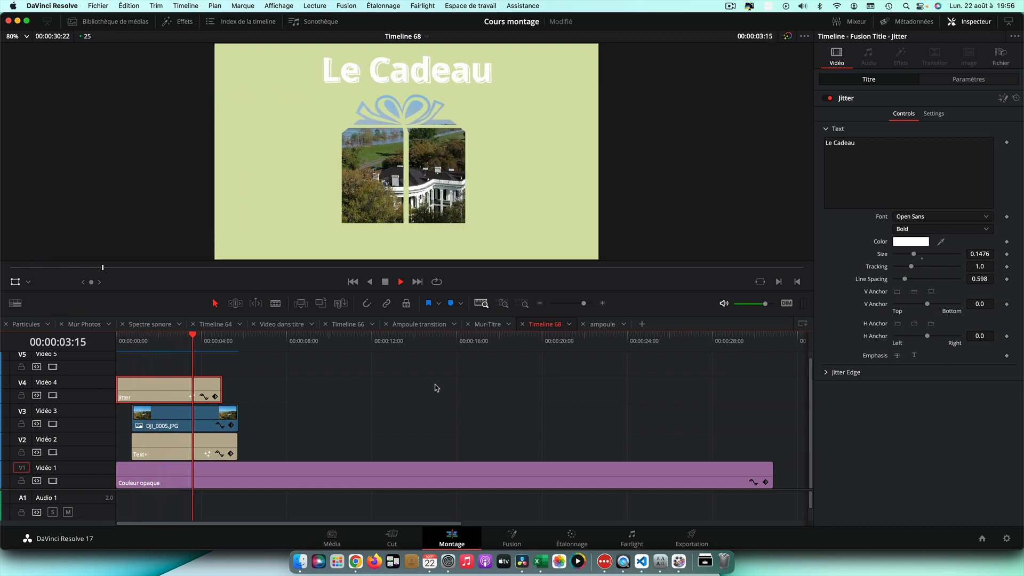
{"action": "key", "text": "space"}
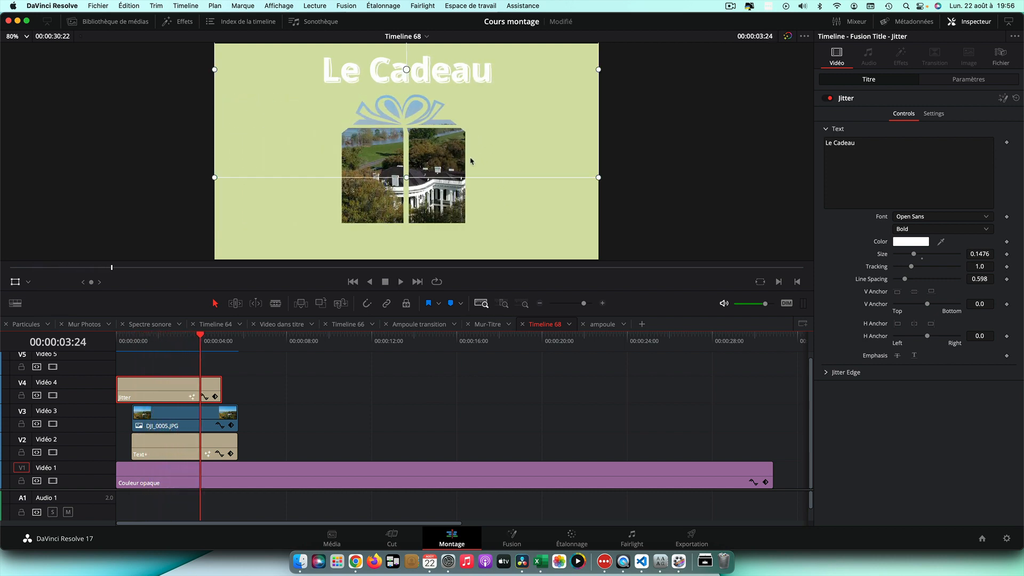
Combine the image and title clips into a new compound clip
{"action": "left_click", "coordinate": [214, 425]}
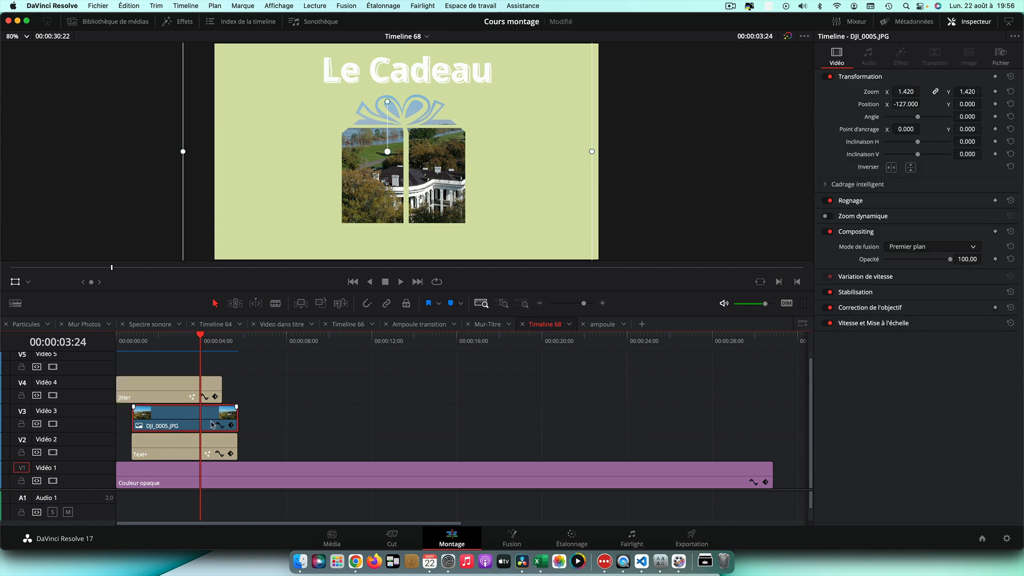
{"action": "left_click", "coordinate": [224, 448]}
{"action": "right_click", "coordinate": [225, 446]}
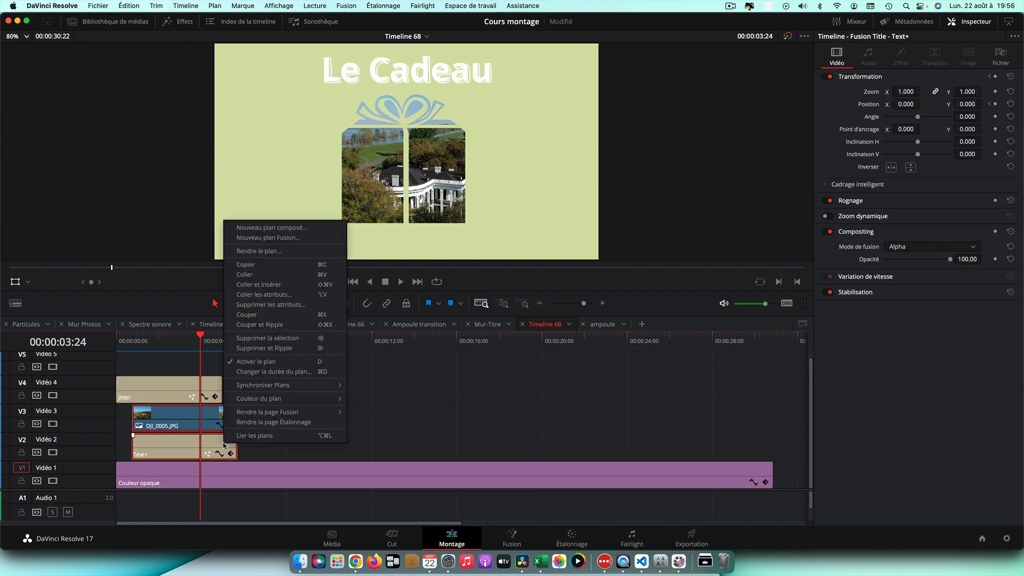
{"action": "left_click", "coordinate": [283, 228]}
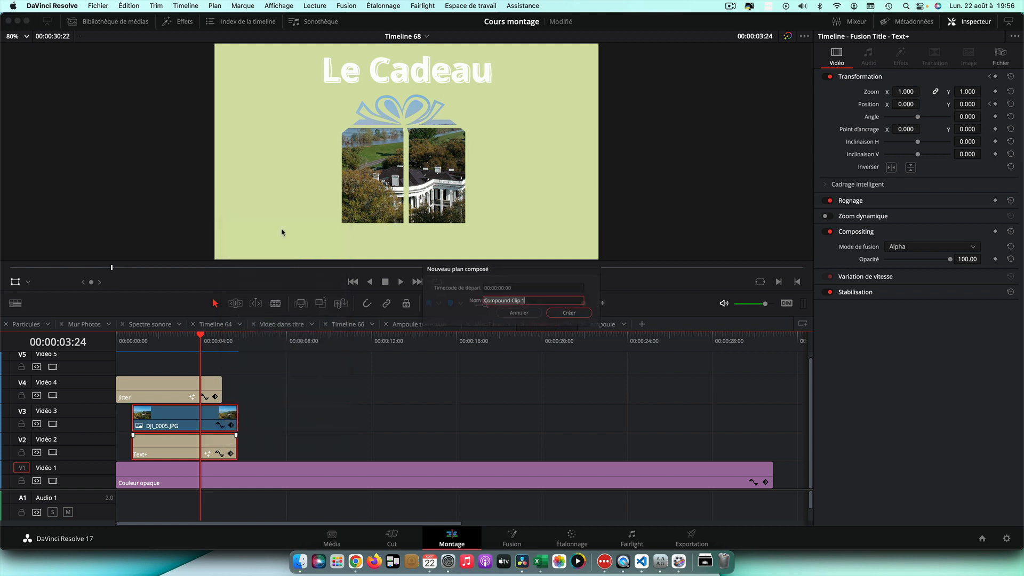
{"action": "left_click", "coordinate": [589, 317]}
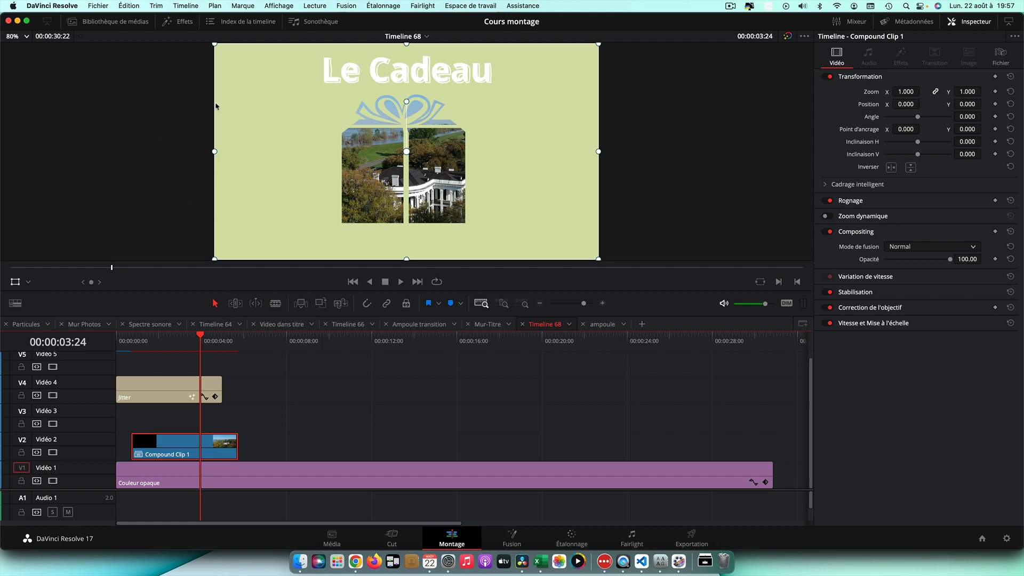
Apply the Ombre portée effect from the Open FX library to the compound clip
{"action": "left_click", "coordinate": [182, 22]}
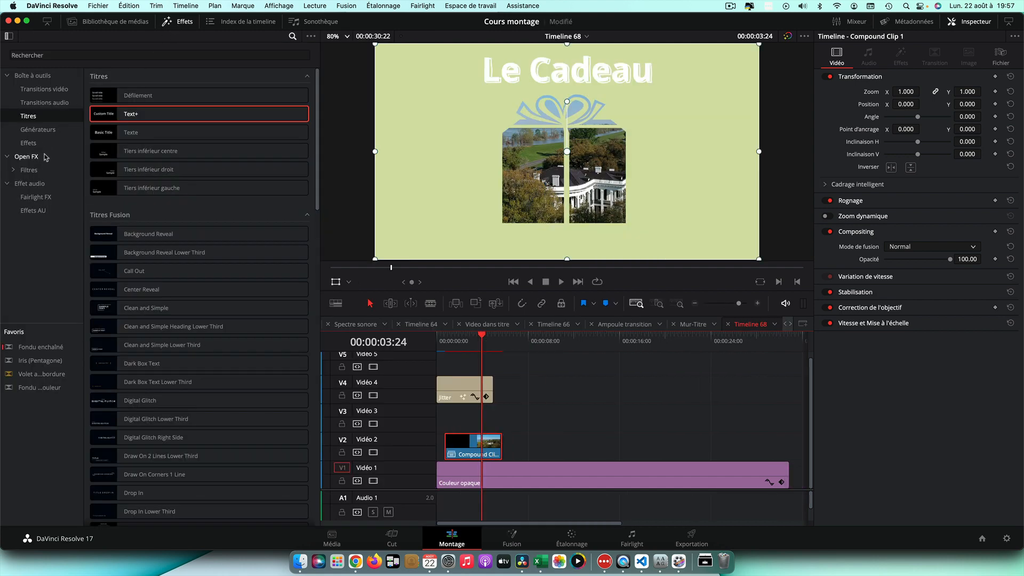
{"action": "left_click", "coordinate": [27, 157]}
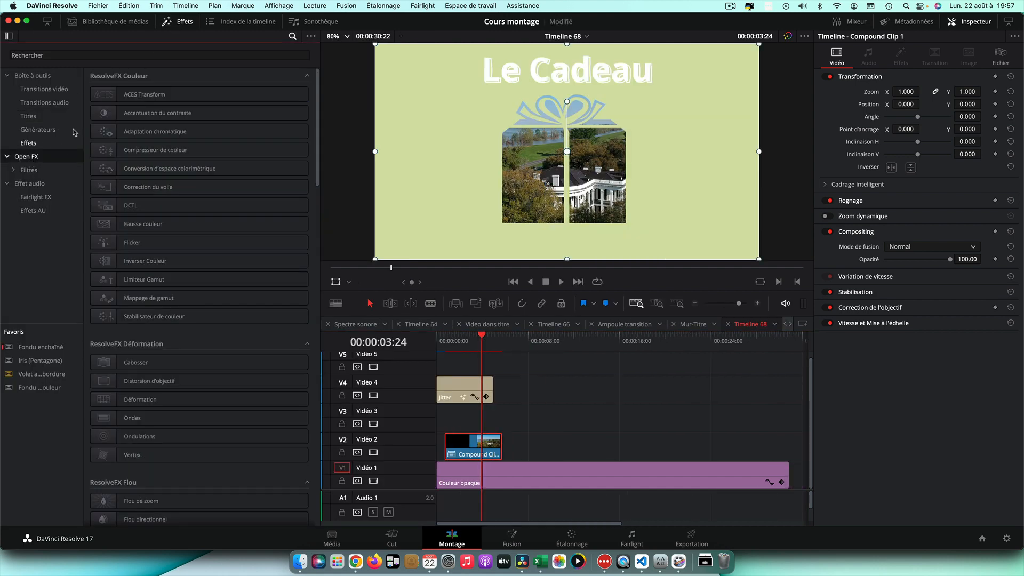
{"action": "left_click", "coordinate": [87, 56]}
{"action": "type", "text": "om"}
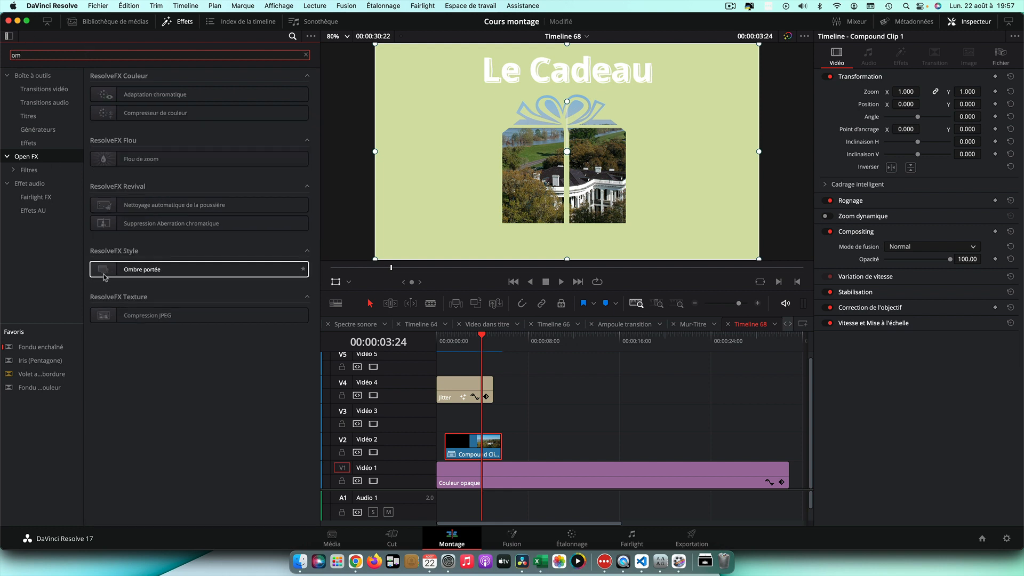
{"action": "left_click_drag", "start_coordinate": [106, 274], "coordinate": [474, 455]}
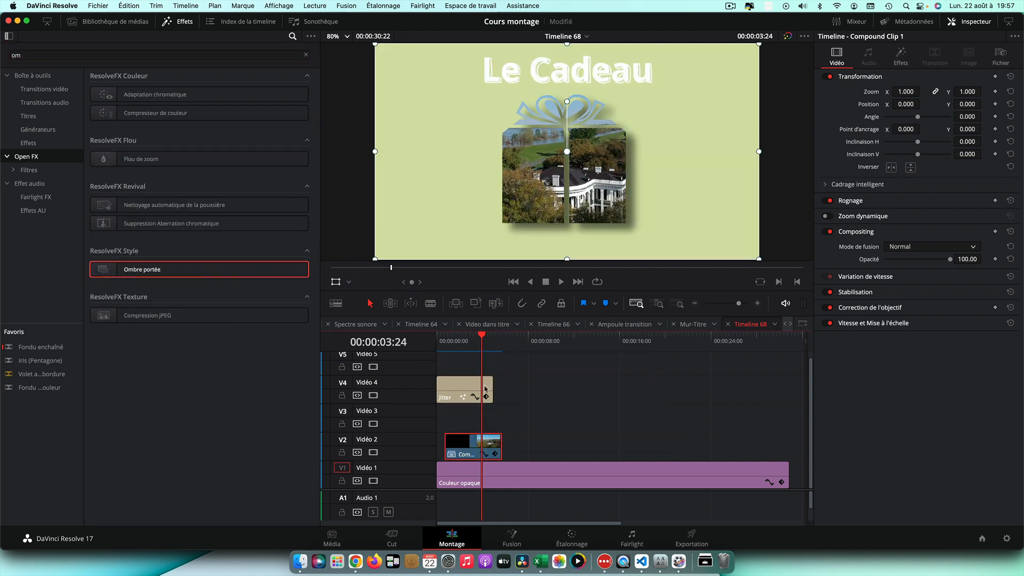
Play back the composition from the start to check the drop shadow
{"action": "left_click_drag", "start_coordinate": [485, 337], "coordinate": [442, 337]}
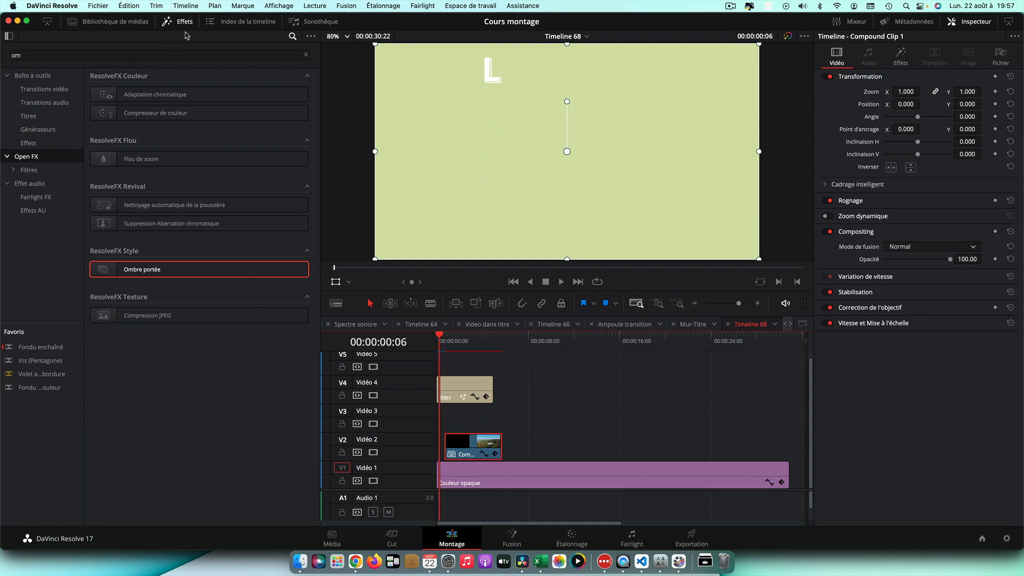
{"action": "left_click", "coordinate": [182, 21]}
{"action": "left_click_drag", "start_coordinate": [123, 337], "coordinate": [115, 338]}
{"action": "key", "text": "space"}
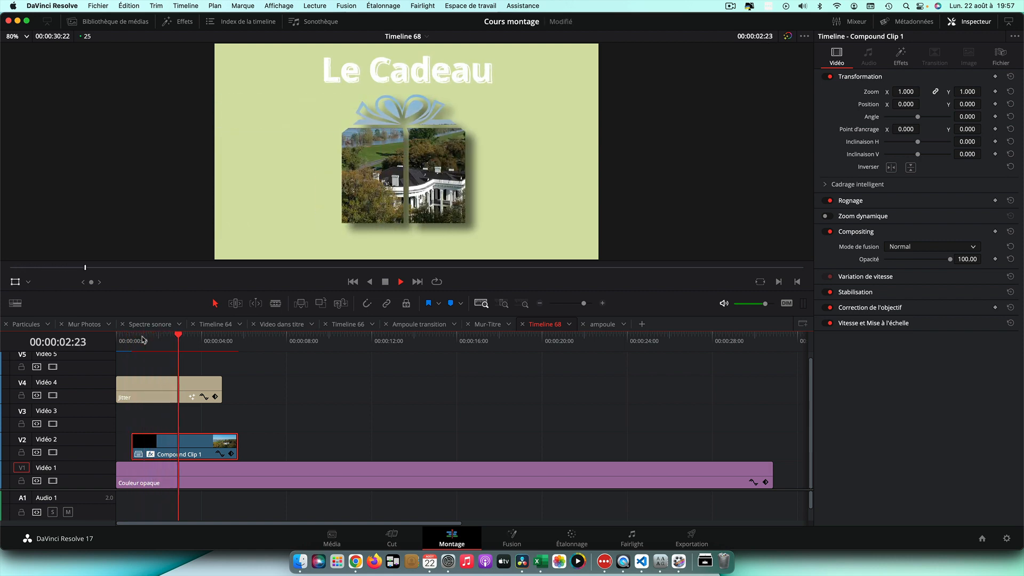
{"action": "key", "text": "space"}
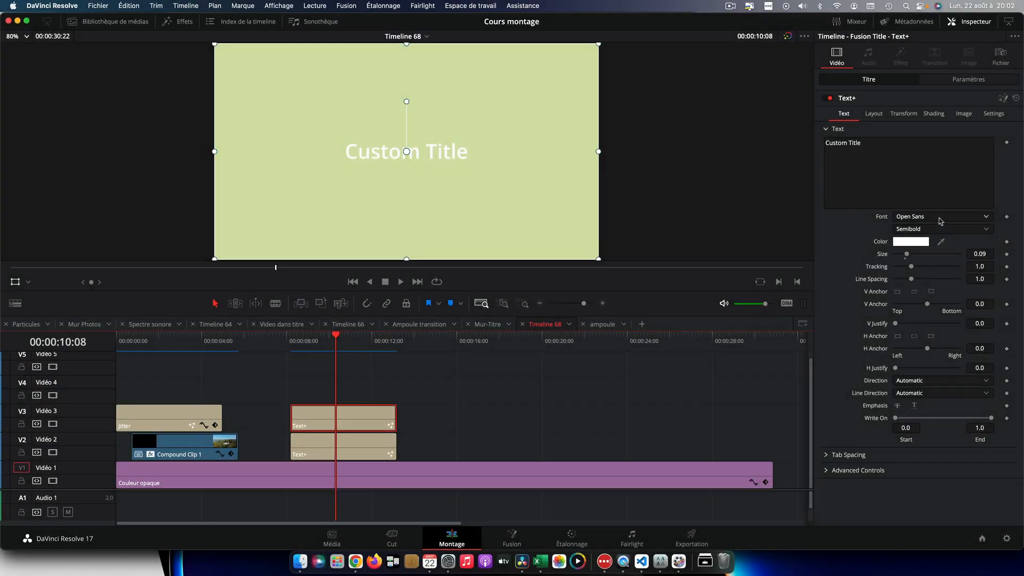
Switch the upper Text+ title's font to Webdings
{"action": "left_click", "coordinate": [941, 221]}
{"action": "scroll", "coordinate": [928, 299], "scroll_direction": "down", "scroll_amount": 10}
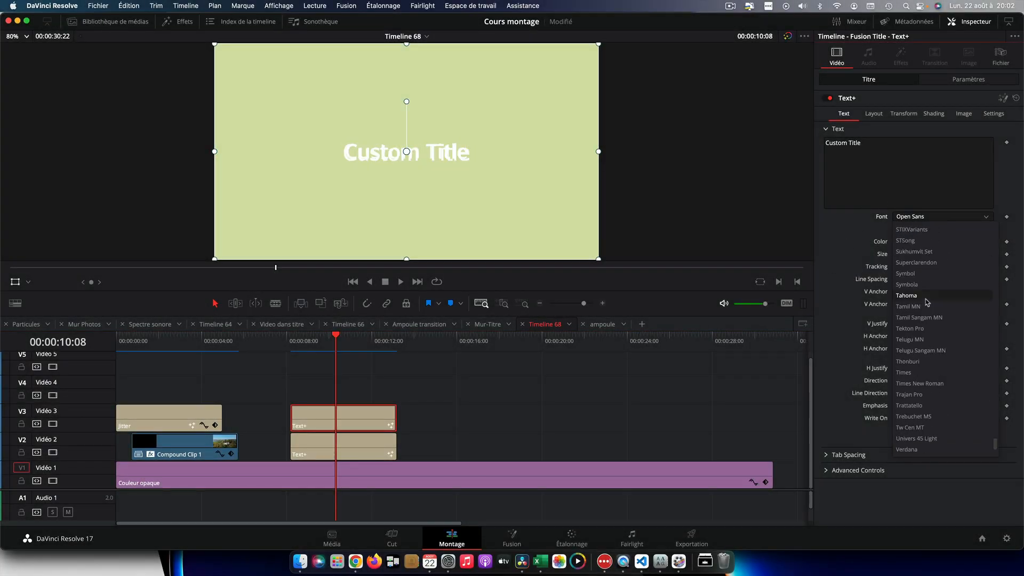
{"action": "scroll", "coordinate": [927, 302], "scroll_direction": "down", "scroll_amount": 3}
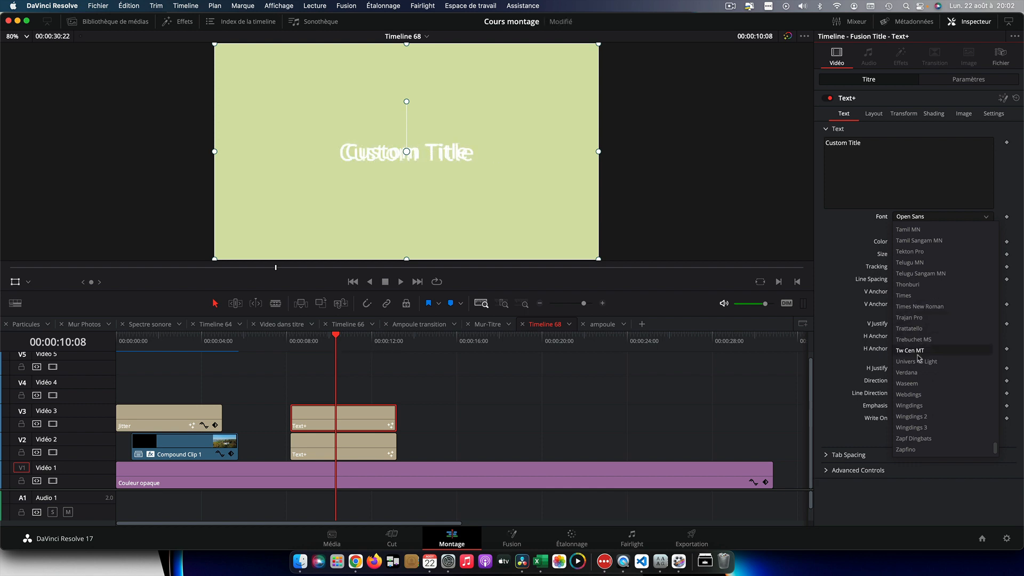
{"action": "left_click", "coordinate": [916, 394]}
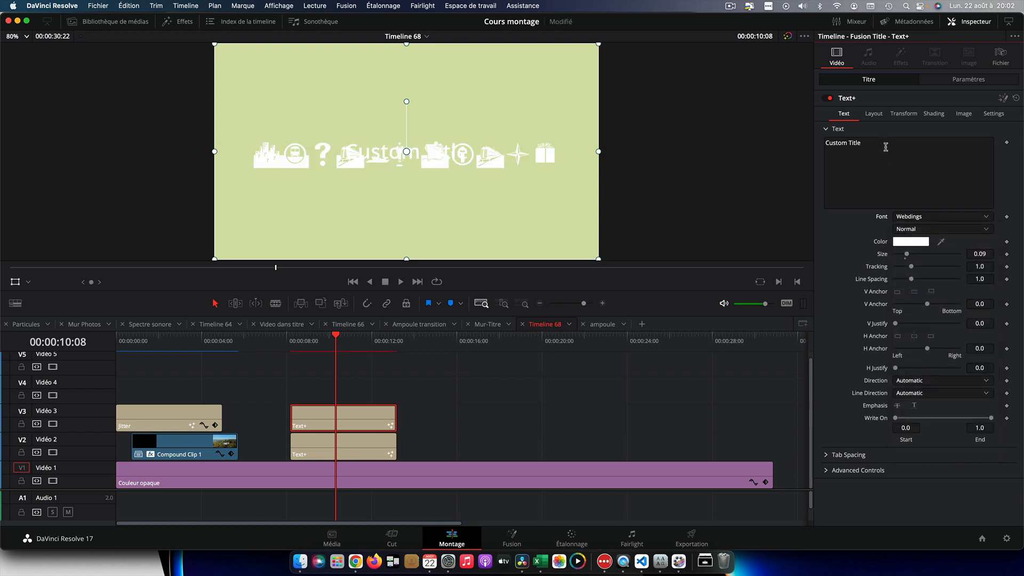
Replace the upper title's text with n and enlarge its size
{"action": "left_click_drag", "start_coordinate": [881, 144], "coordinate": [808, 149]}
{"action": "left_click_drag", "start_coordinate": [880, 144], "coordinate": [821, 140]}
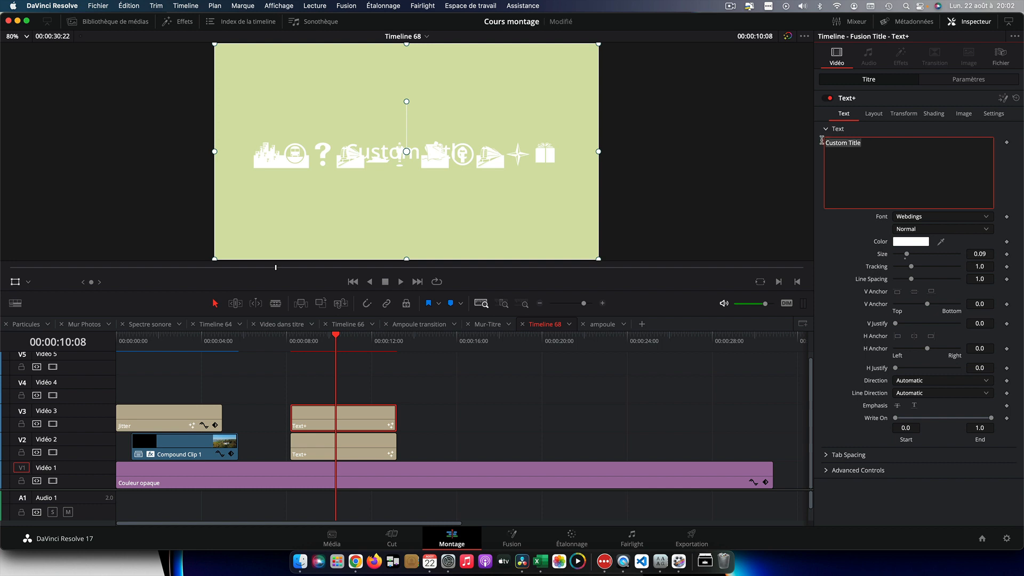
{"action": "type", "text": "n"}
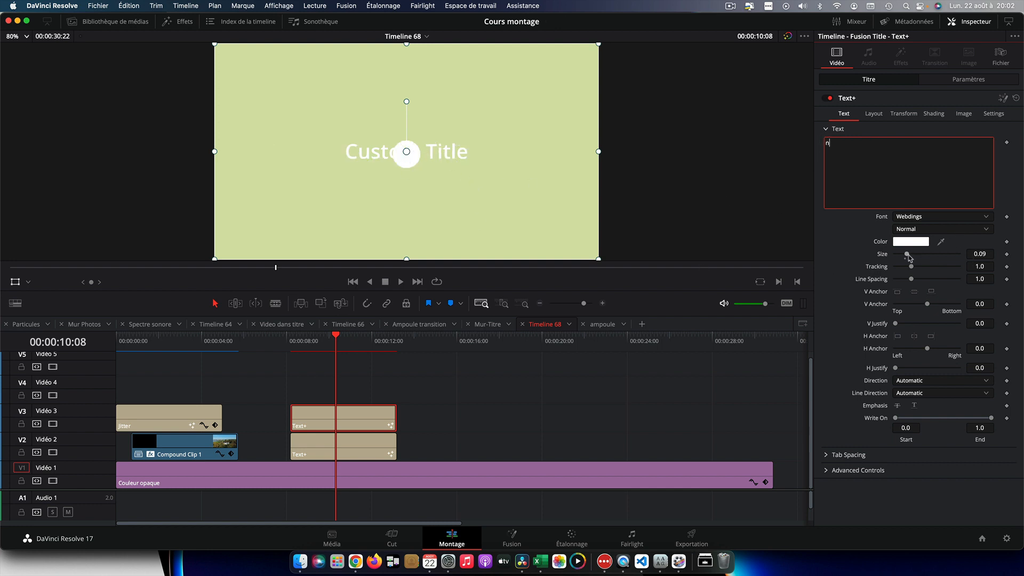
{"action": "left_click_drag", "start_coordinate": [906, 255], "coordinate": [929, 259]}
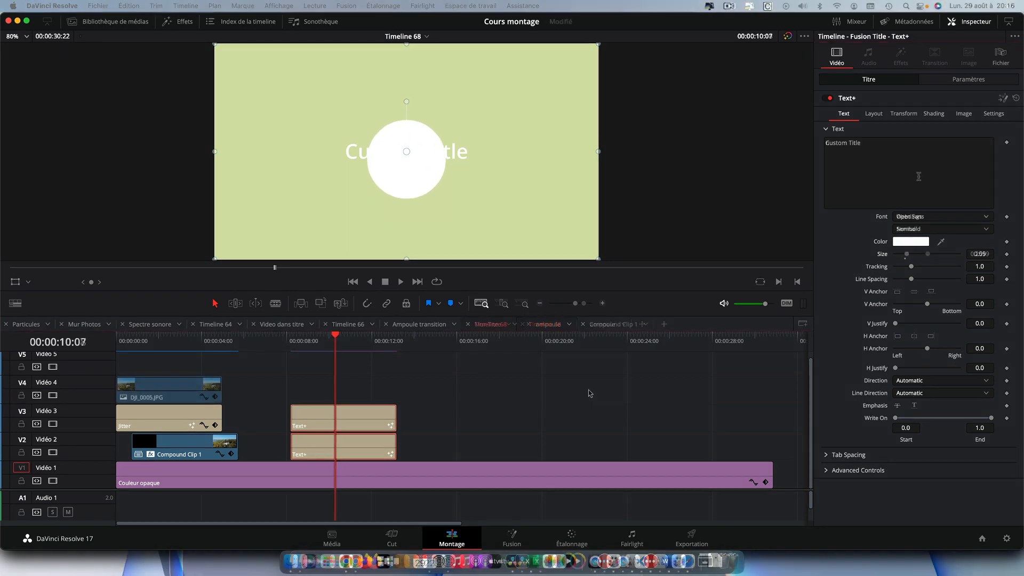
Change the lower Text+ title's text to 4 and set its font to Webdings
{"action": "left_click", "coordinate": [873, 142]}
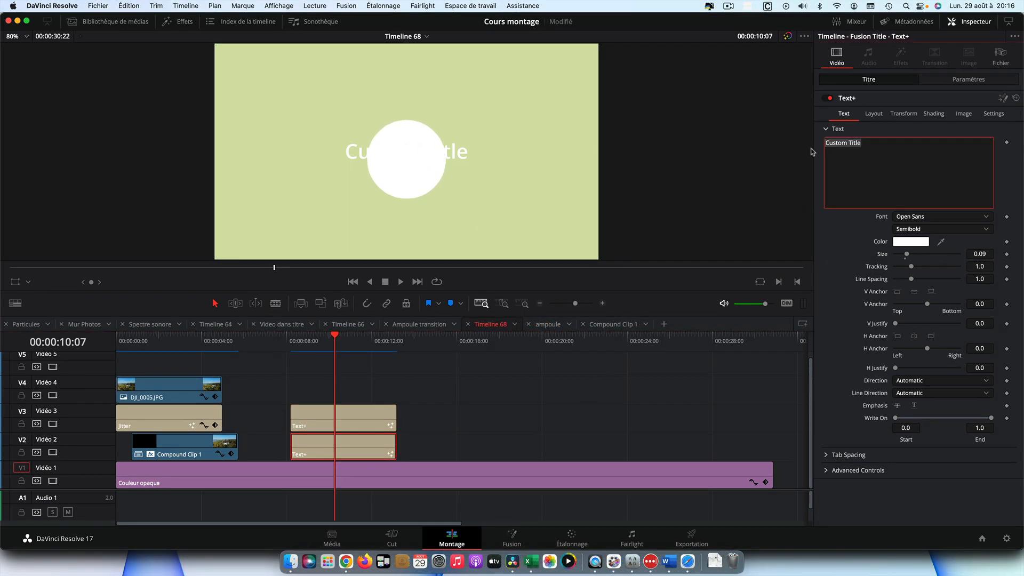
{"action": "type", "text": "4"}
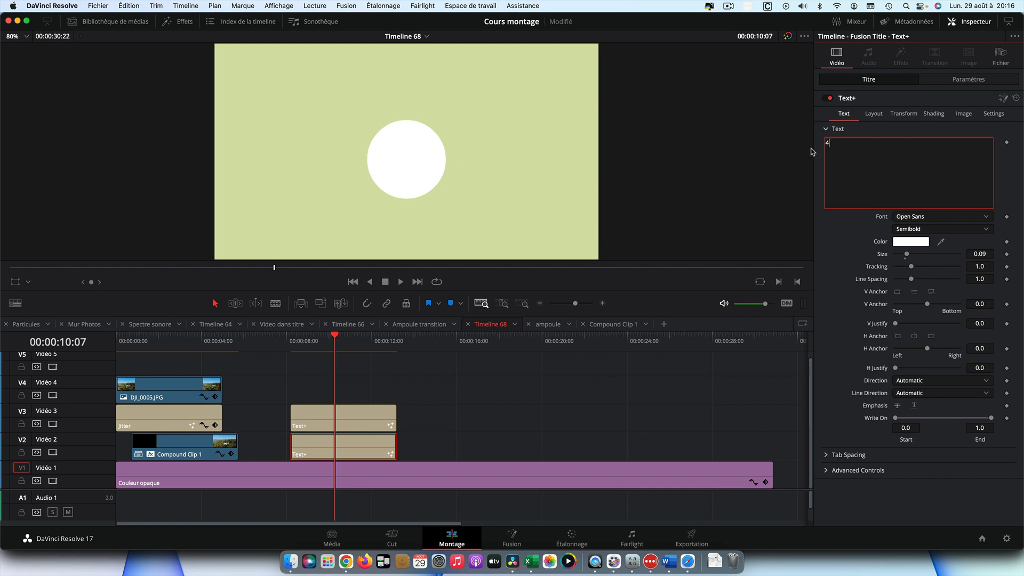
{"action": "left_click", "coordinate": [942, 217]}
{"action": "scroll", "coordinate": [971, 320], "scroll_direction": "down", "scroll_amount": 10}
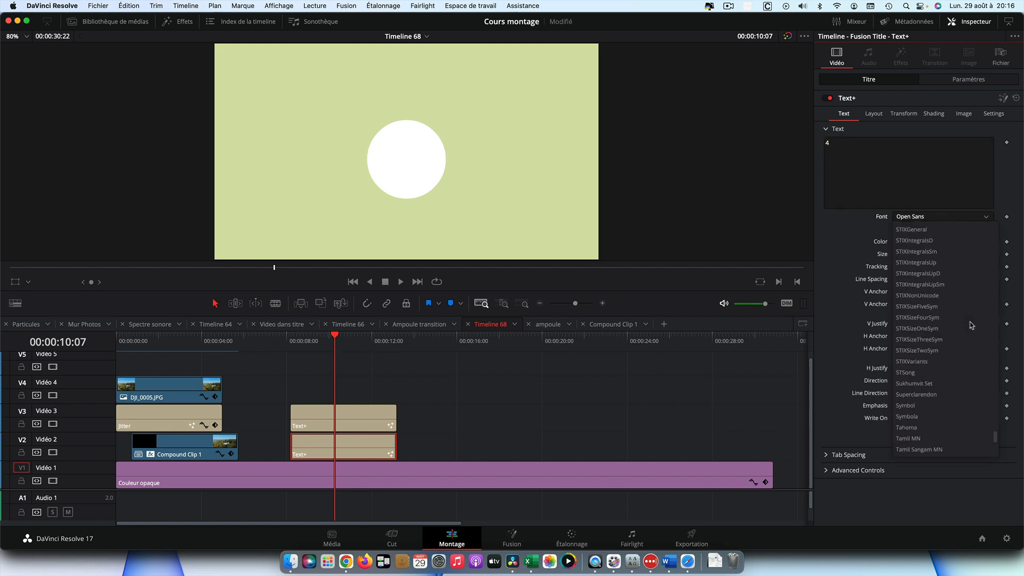
{"action": "scroll", "coordinate": [971, 325], "scroll_direction": "down", "scroll_amount": 5}
{"action": "left_click", "coordinate": [926, 398]}
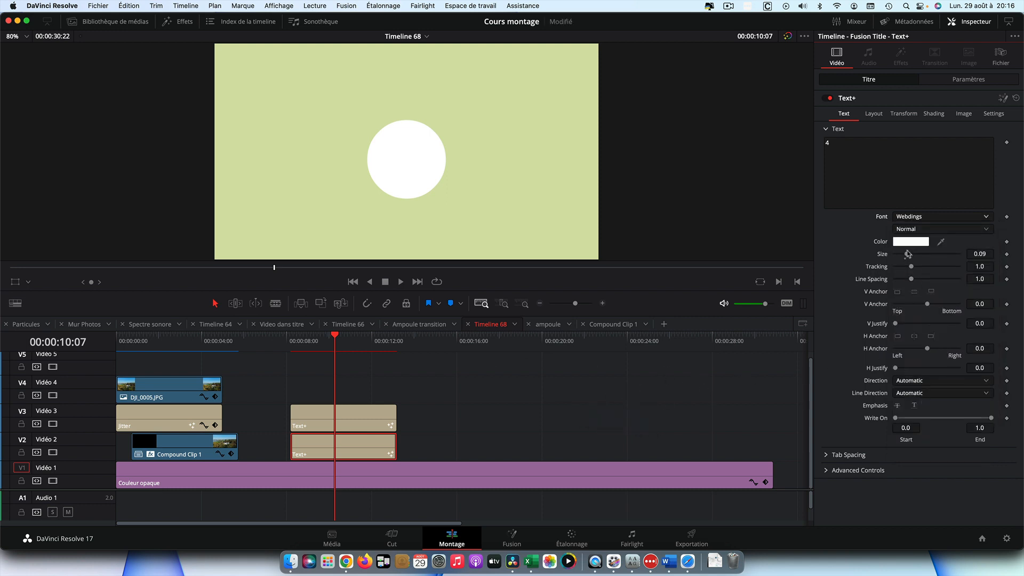
Set the triangle symbol's size to 0.4449 and reposition and rotate it under the circle to form a pin tip
{"action": "left_click_drag", "start_coordinate": [906, 256], "coordinate": [952, 256]}
{"action": "left_click", "coordinate": [16, 283]}
{"action": "left_click_drag", "start_coordinate": [406, 152], "coordinate": [447, 167]}
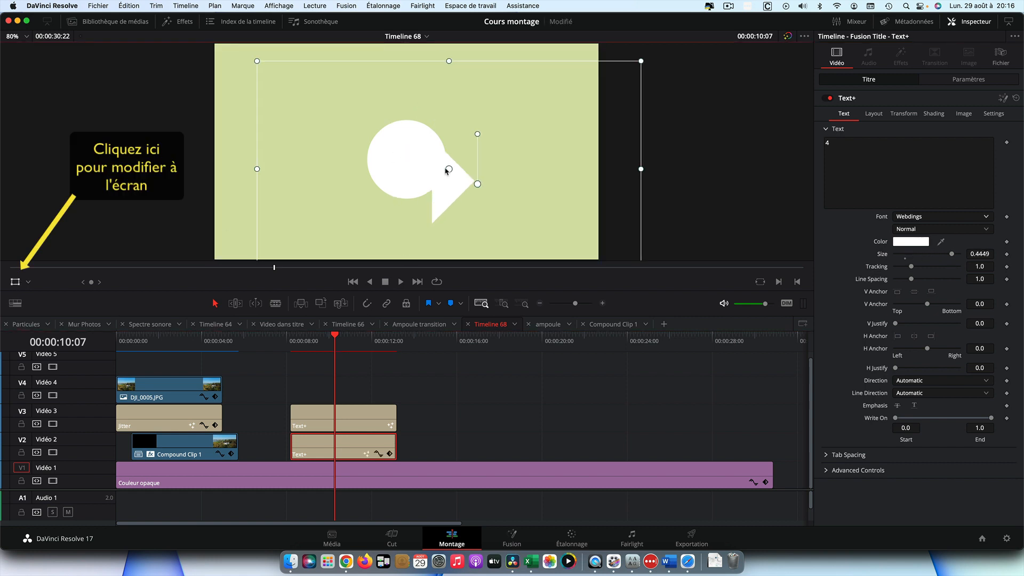
{"action": "left_click_drag", "start_coordinate": [465, 119], "coordinate": [445, 119]}
{"action": "left_click_drag", "start_coordinate": [446, 174], "coordinate": [401, 168]}
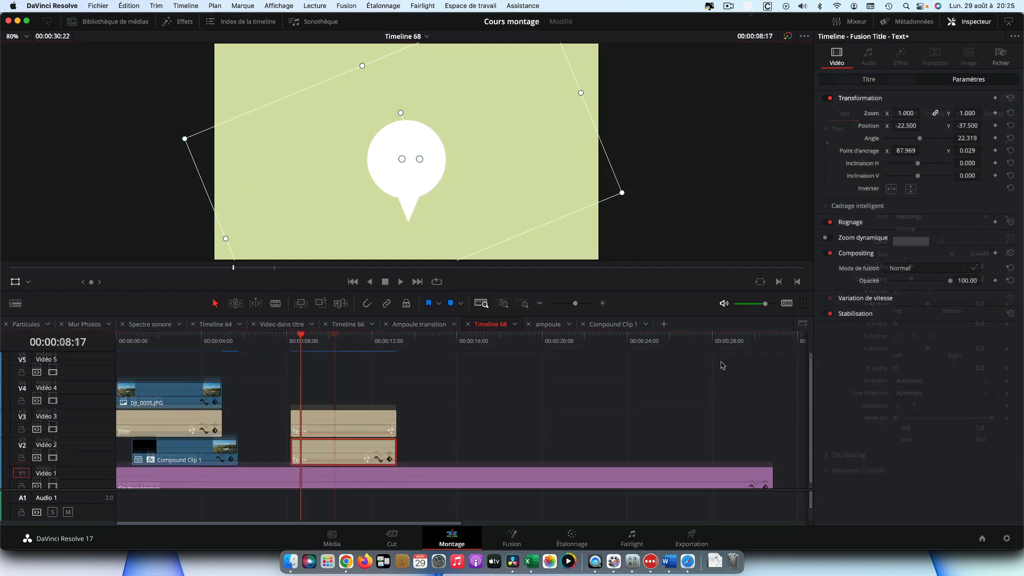
Move the DJI_0005.JPG clip above the Text+ clips and set its blend mode to Premier plan
{"action": "left_click", "coordinate": [170, 394]}
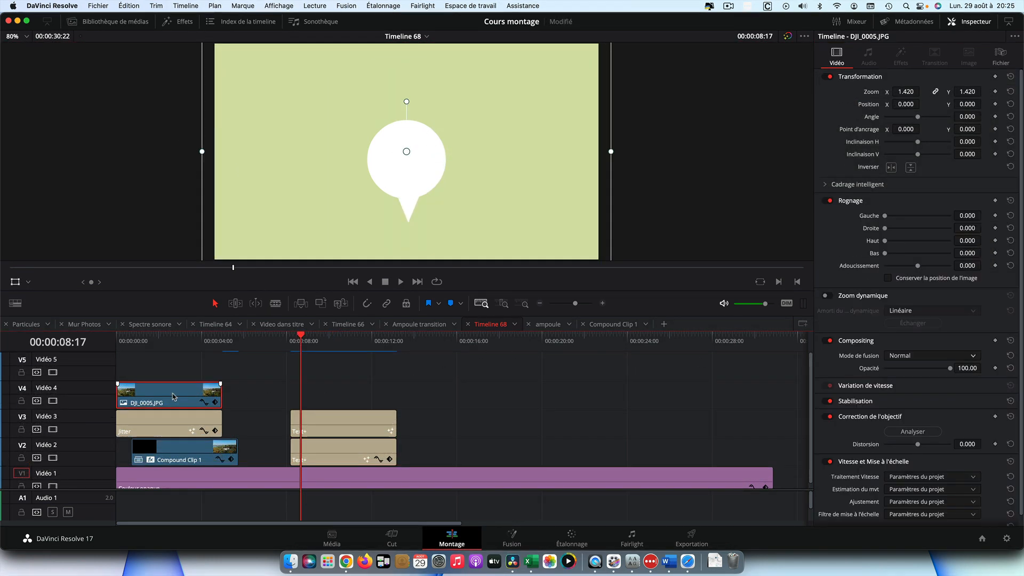
{"action": "left_click_drag", "start_coordinate": [170, 395], "coordinate": [344, 391]}
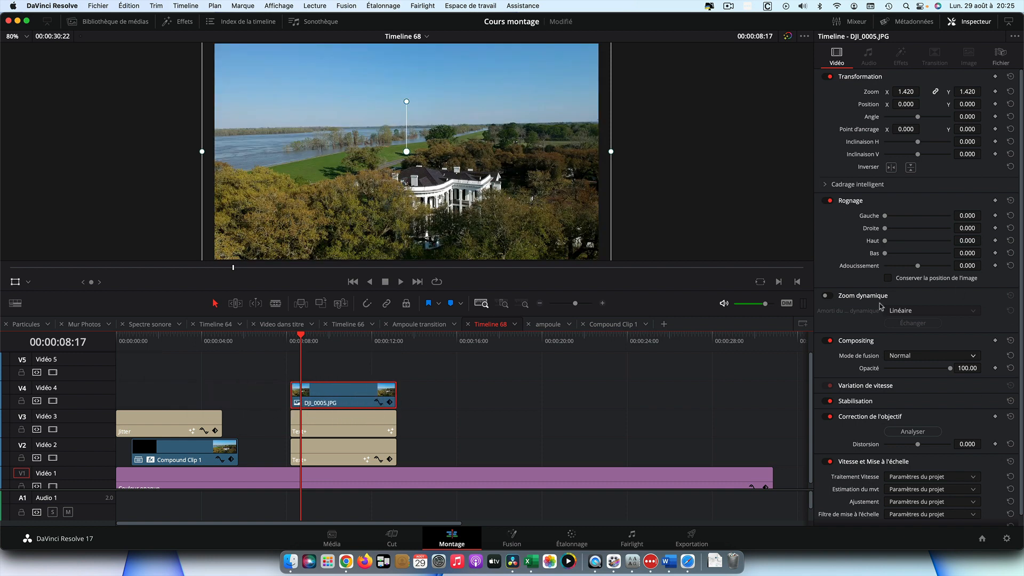
{"action": "left_click", "coordinate": [960, 356]}
{"action": "scroll", "coordinate": [949, 405], "scroll_direction": "down", "scroll_amount": 5}
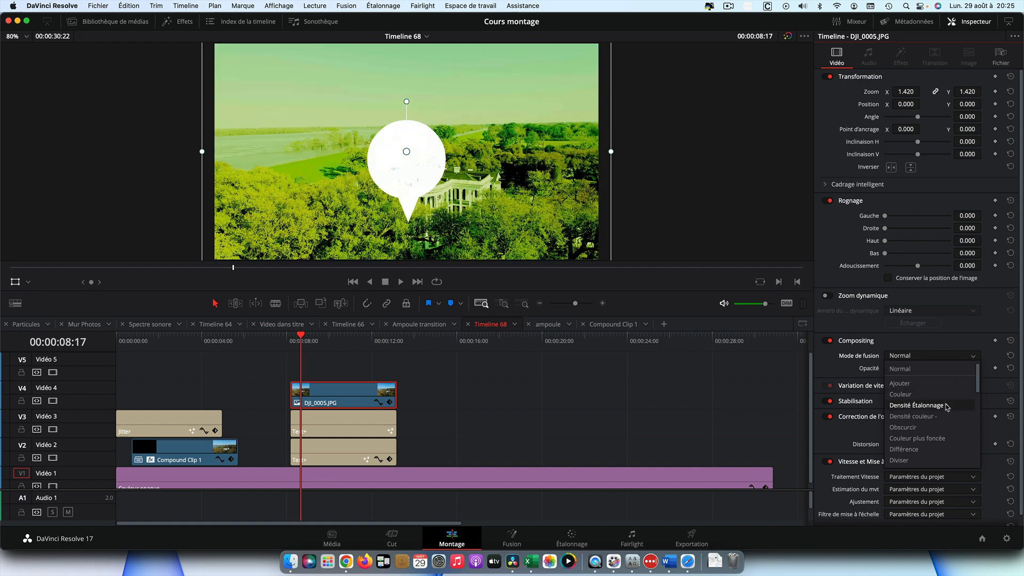
{"action": "left_click", "coordinate": [932, 416]}
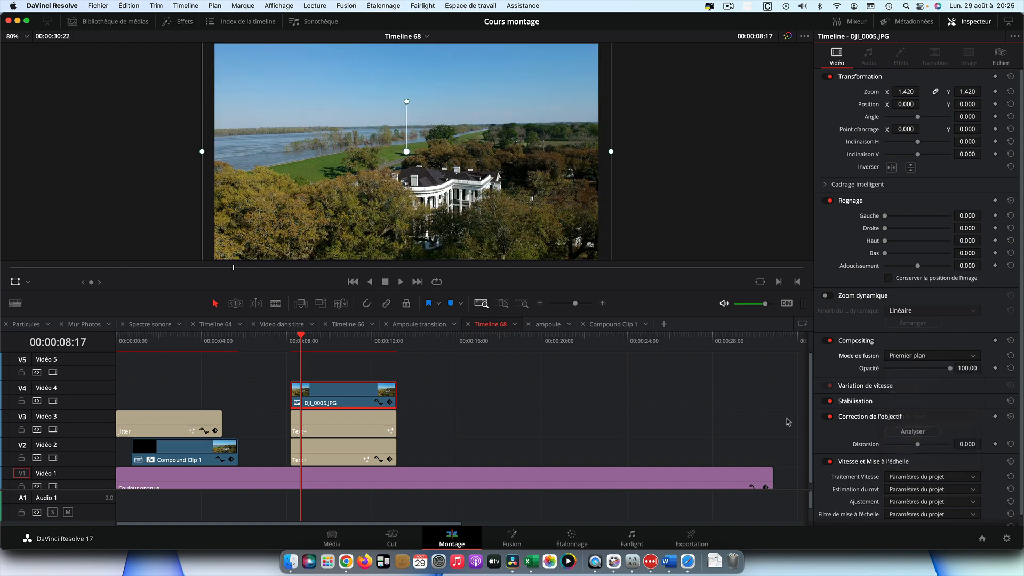
Set the upper Text+ clip's blend mode to Alpha
{"action": "left_click", "coordinate": [353, 420]}
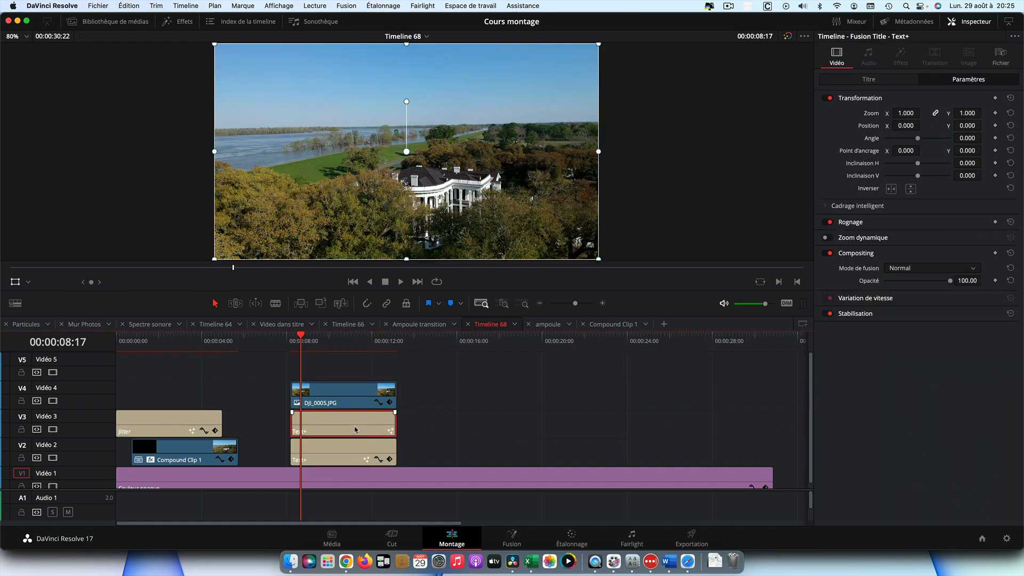
{"action": "left_click", "coordinate": [915, 268]}
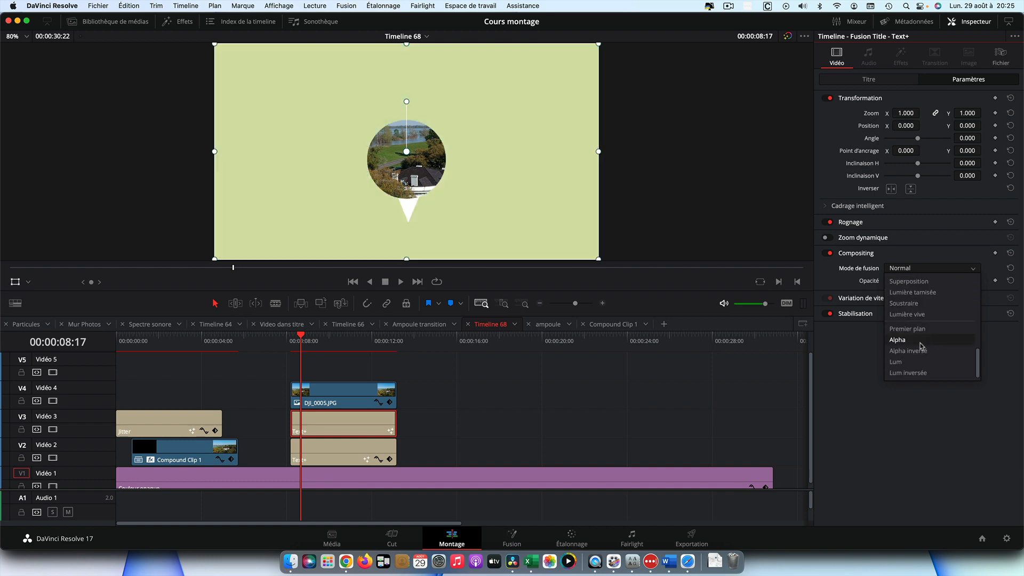
{"action": "left_click", "coordinate": [928, 340]}
Set the lower Text+ clip's blend mode to Alpha as well
{"action": "left_click", "coordinate": [368, 446]}
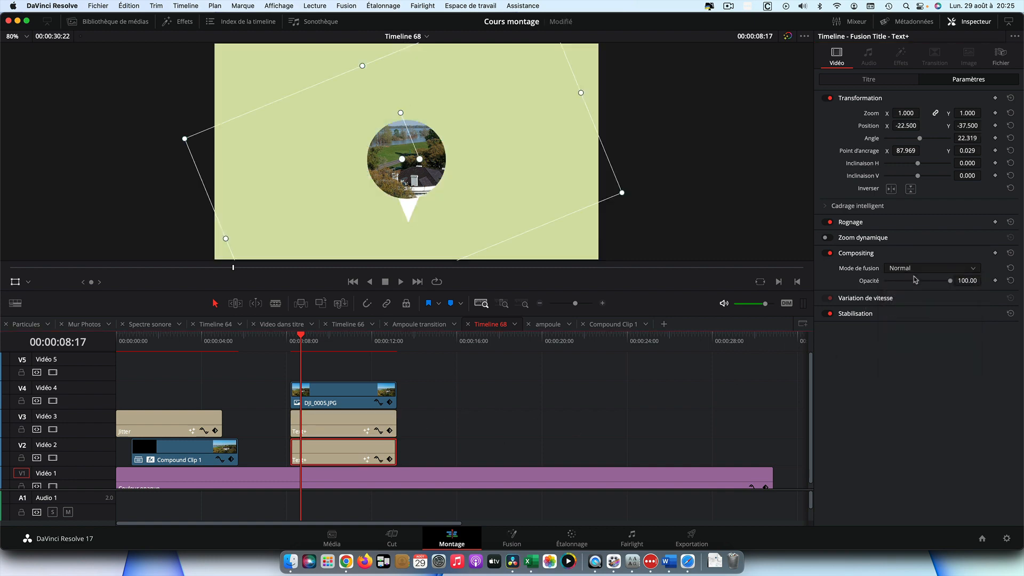
{"action": "left_click", "coordinate": [940, 268]}
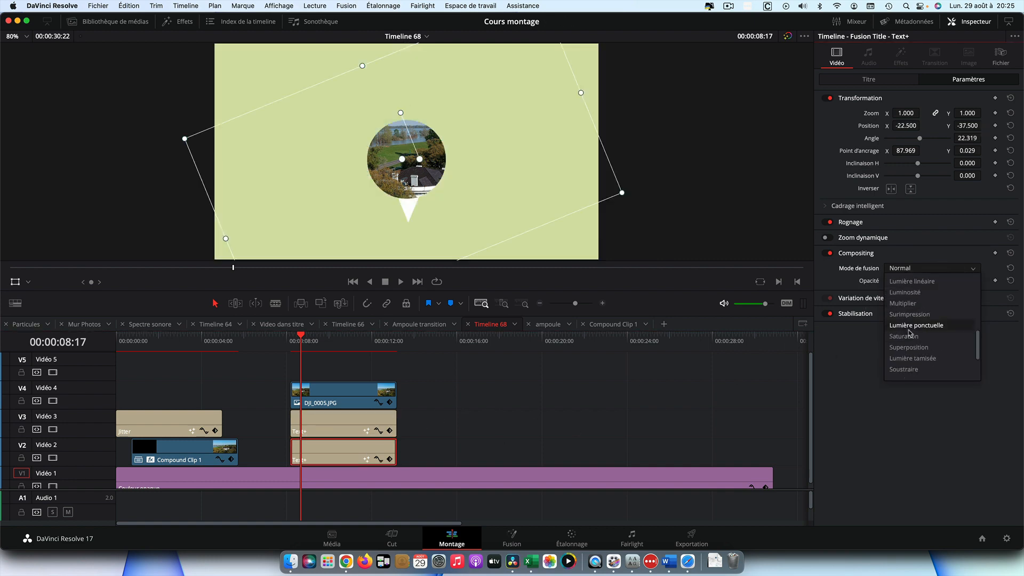
{"action": "left_click", "coordinate": [914, 363]}
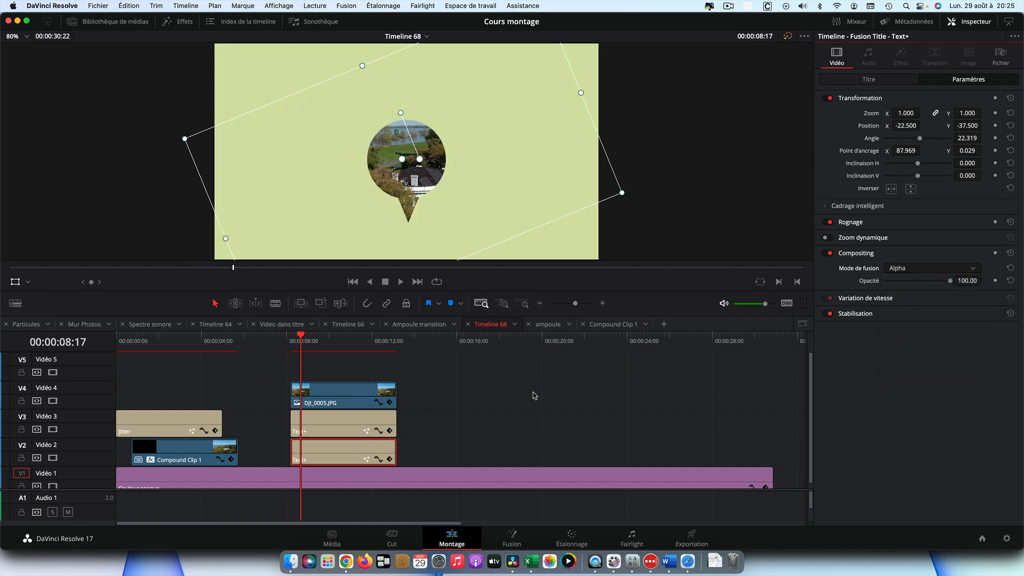
Combine both Text+ clips into a new compound clip
{"action": "left_click", "coordinate": [354, 424]}
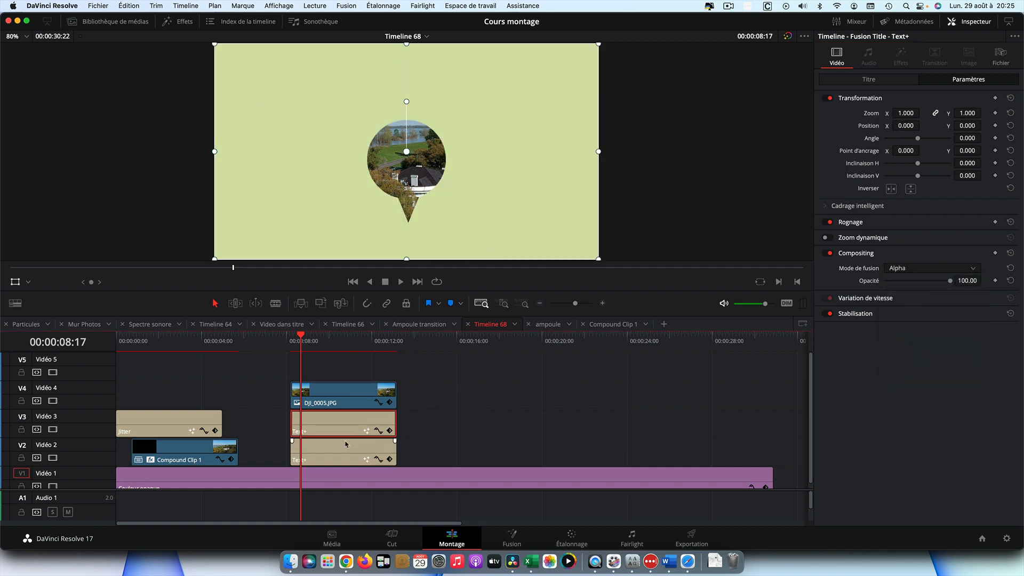
{"action": "left_click", "coordinate": [344, 447], "text": "super"}
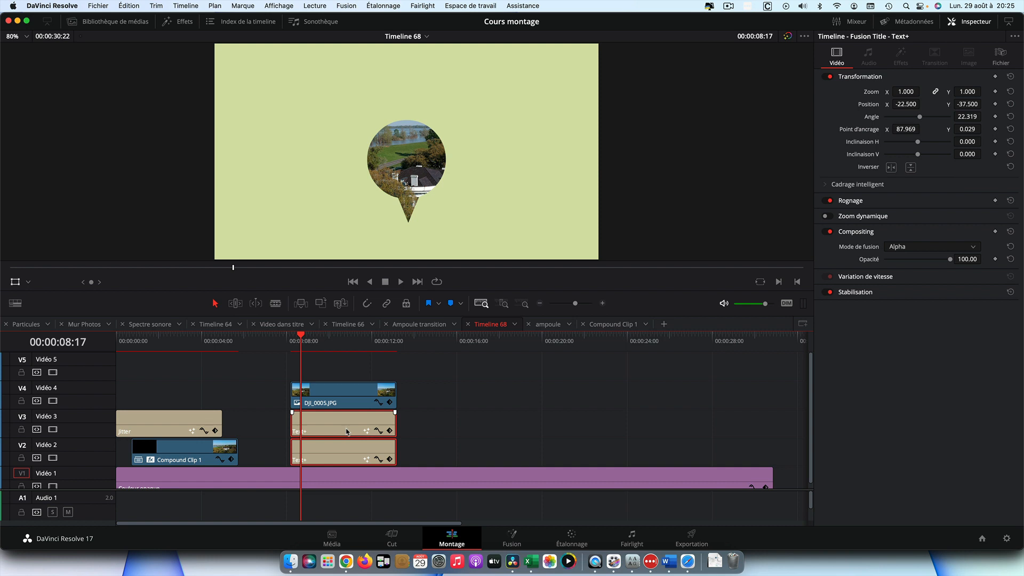
{"action": "right_click", "coordinate": [344, 425]}
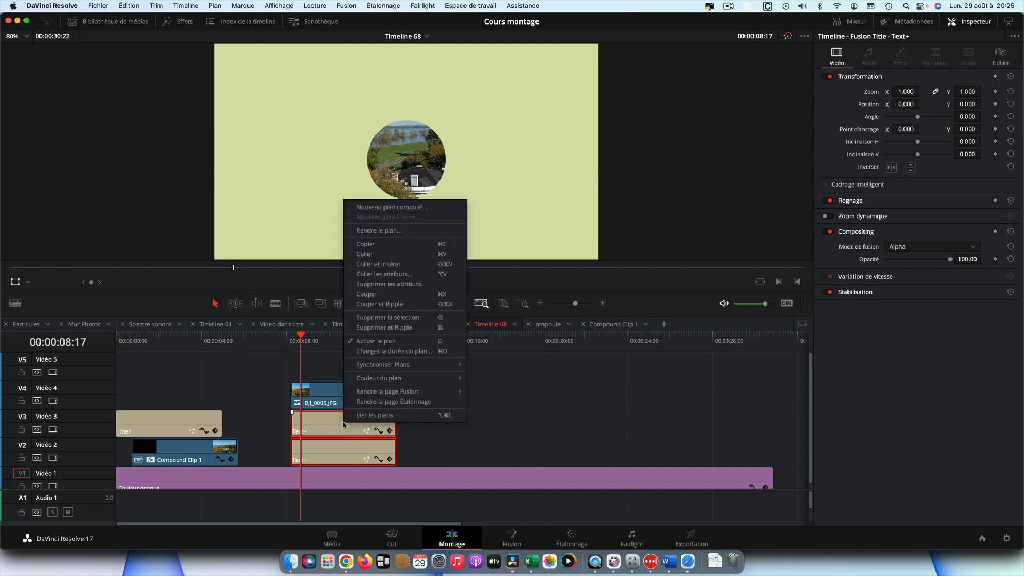
{"action": "left_click", "coordinate": [394, 208]}
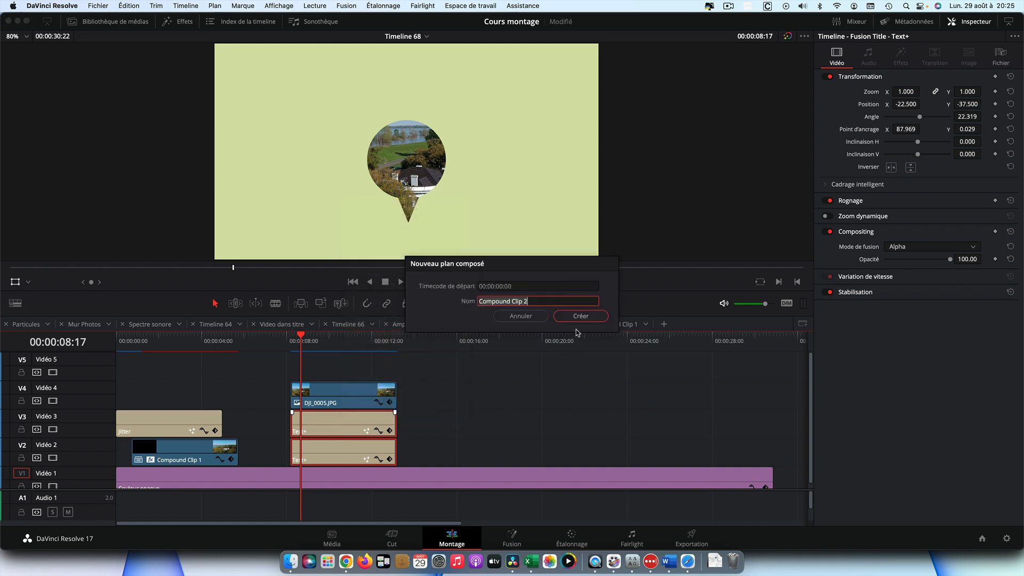
{"action": "left_click", "coordinate": [580, 317]}
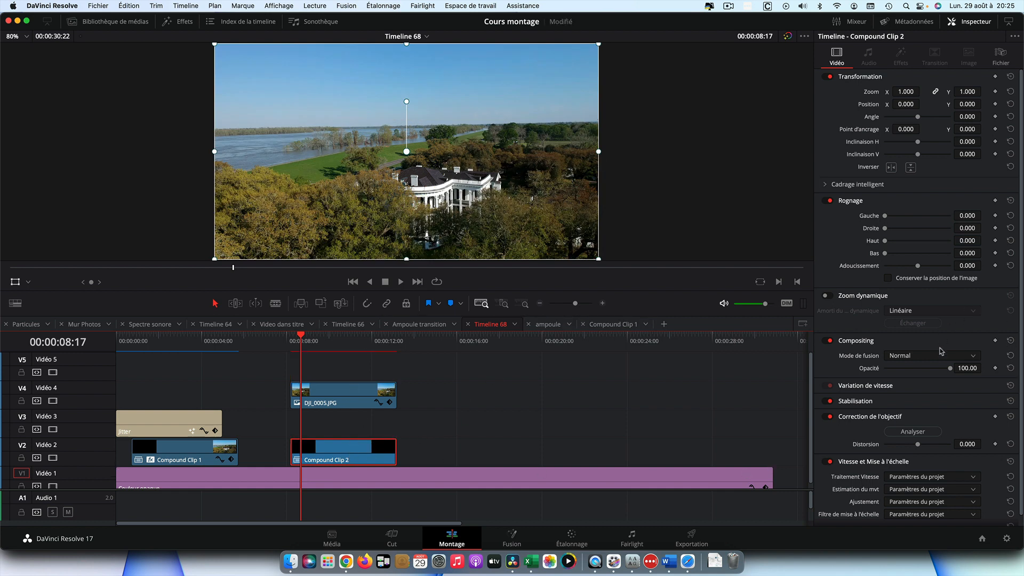
Set the new compound clip's blend mode to Alpha
{"action": "left_click", "coordinate": [974, 357]}
{"action": "scroll", "coordinate": [931, 422], "scroll_direction": "down", "scroll_amount": 5}
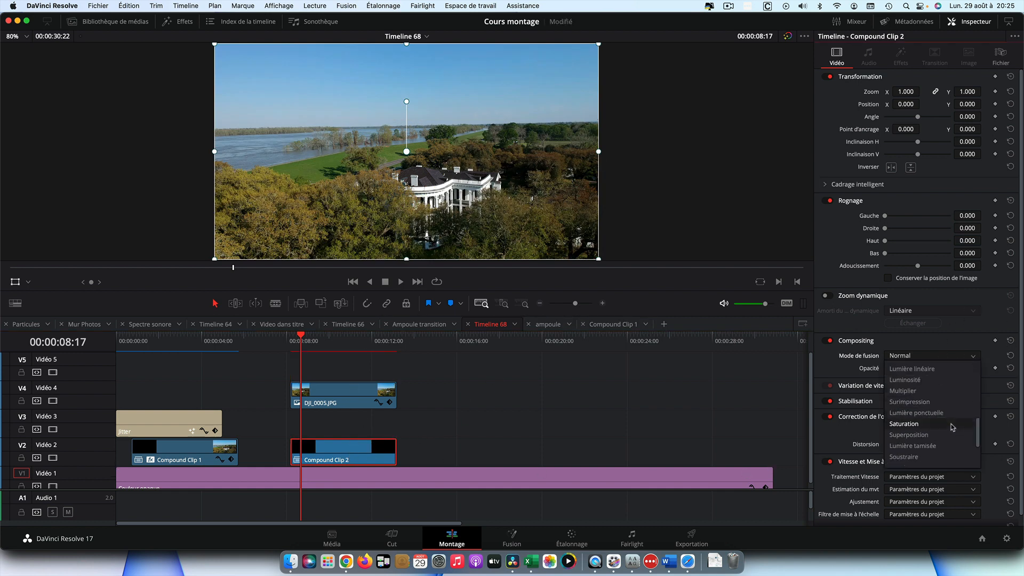
{"action": "left_click", "coordinate": [931, 430]}
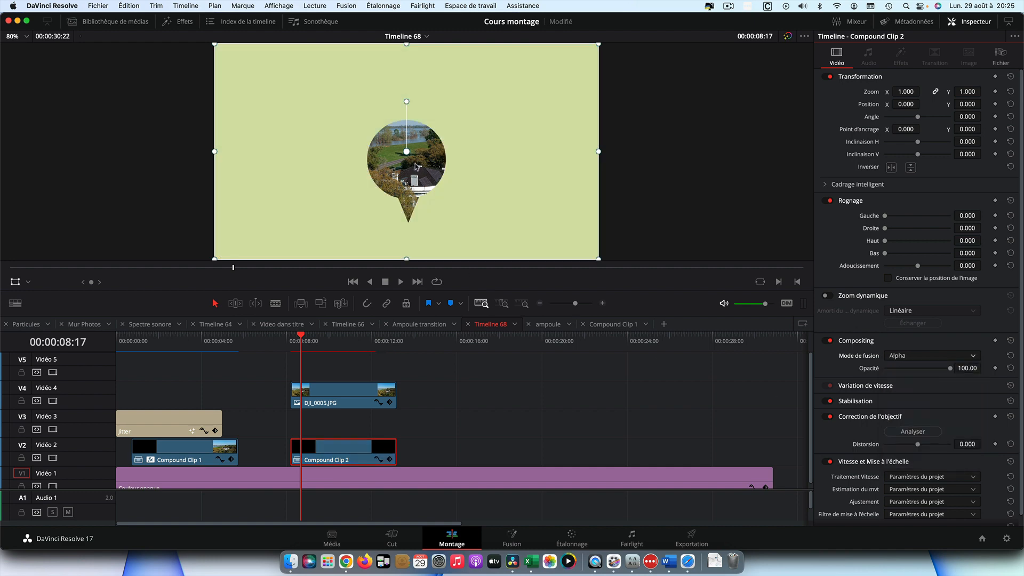
Reposition and rotate the map-pin compound clip in the viewer so the photo shows inside the pin
{"action": "left_click_drag", "start_coordinate": [415, 167], "coordinate": [413, 107]}
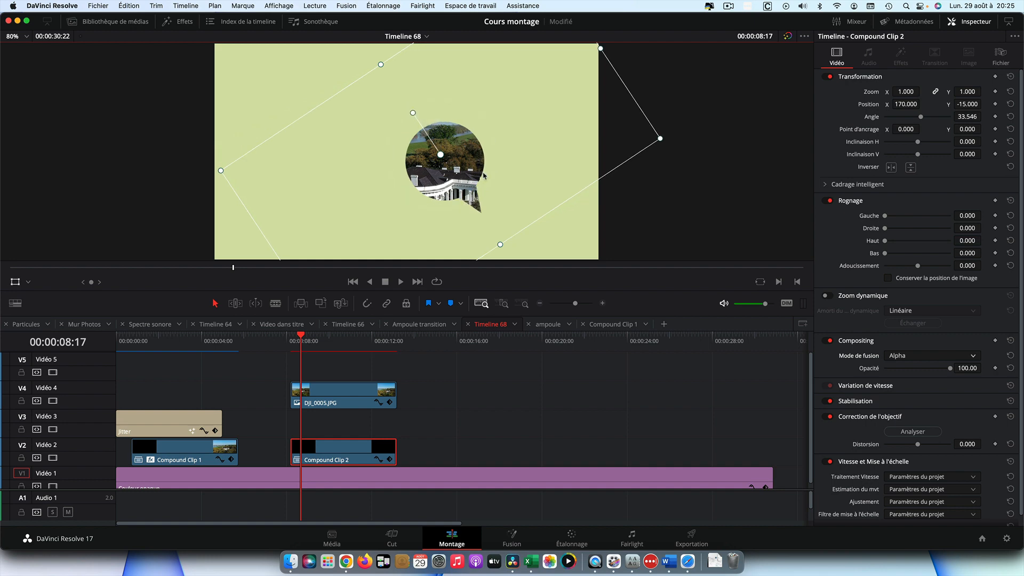
{"action": "left_click_drag", "start_coordinate": [487, 178], "coordinate": [461, 196]}
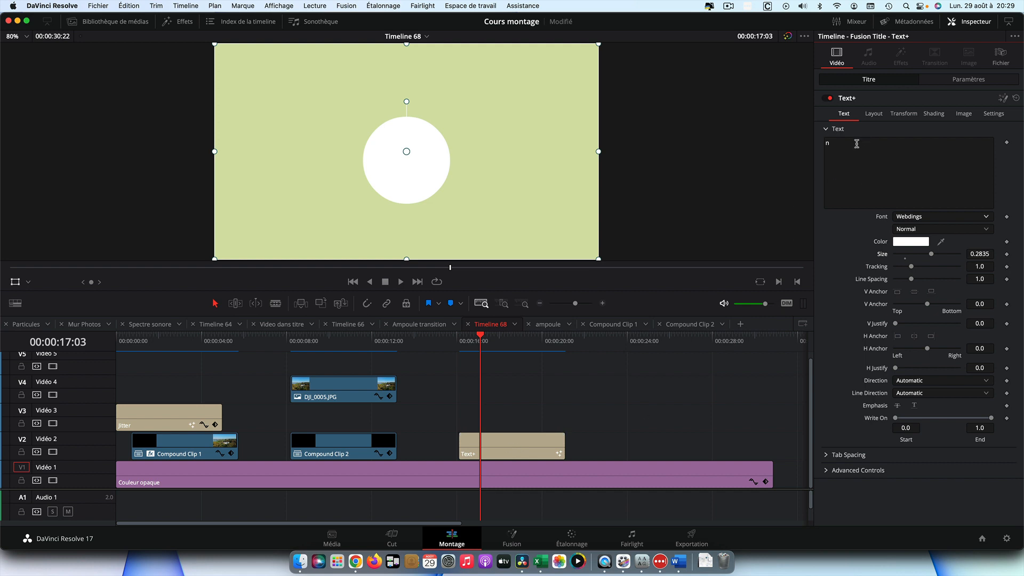
Duplicate the white circle Text+ clip onto the Video 3 track directly above it
{"action": "left_click", "coordinate": [838, 143]}
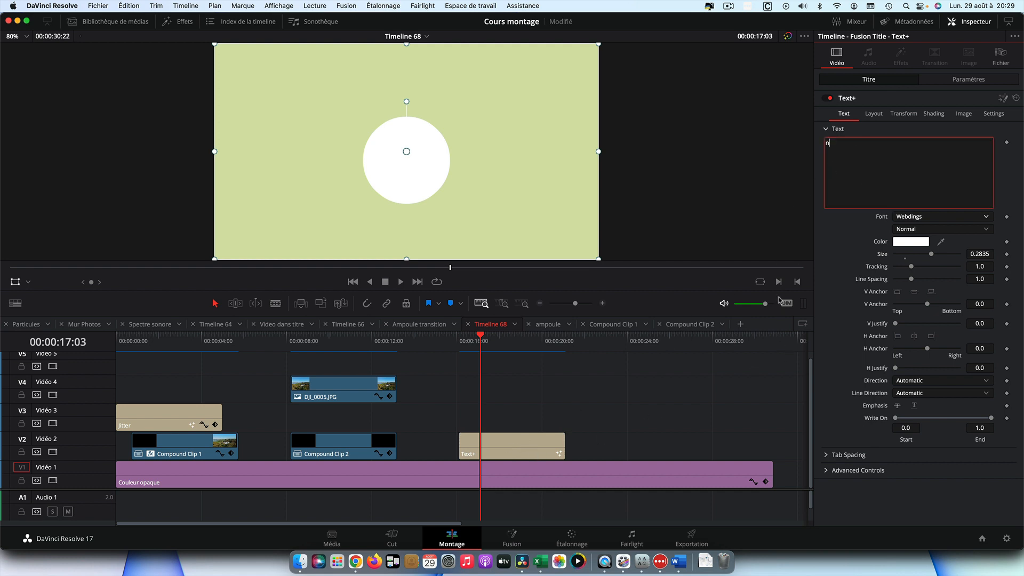
{"action": "left_click", "coordinate": [508, 435]}
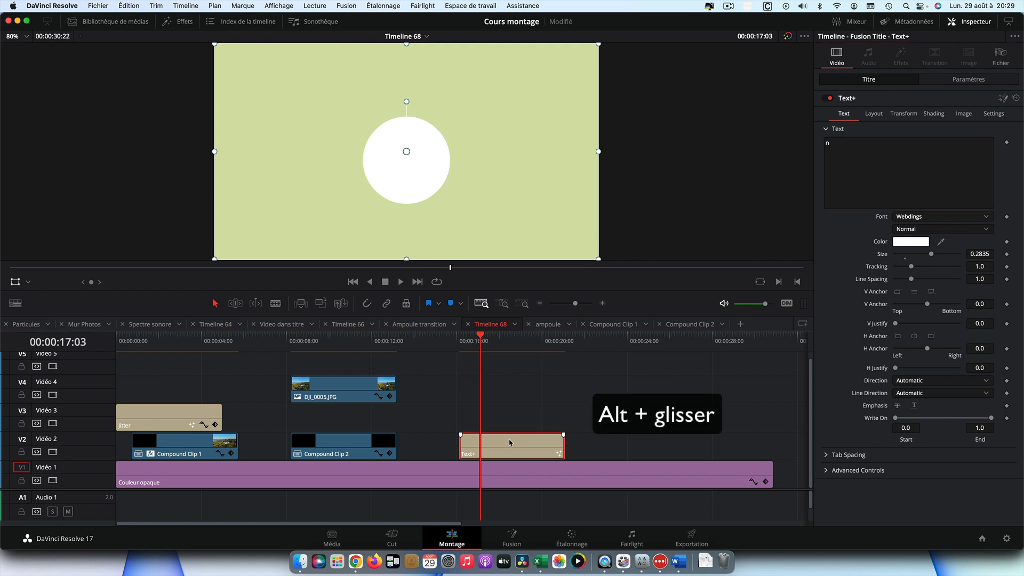
{"action": "left_click_drag", "start_coordinate": [509, 442], "coordinate": [509, 434]}
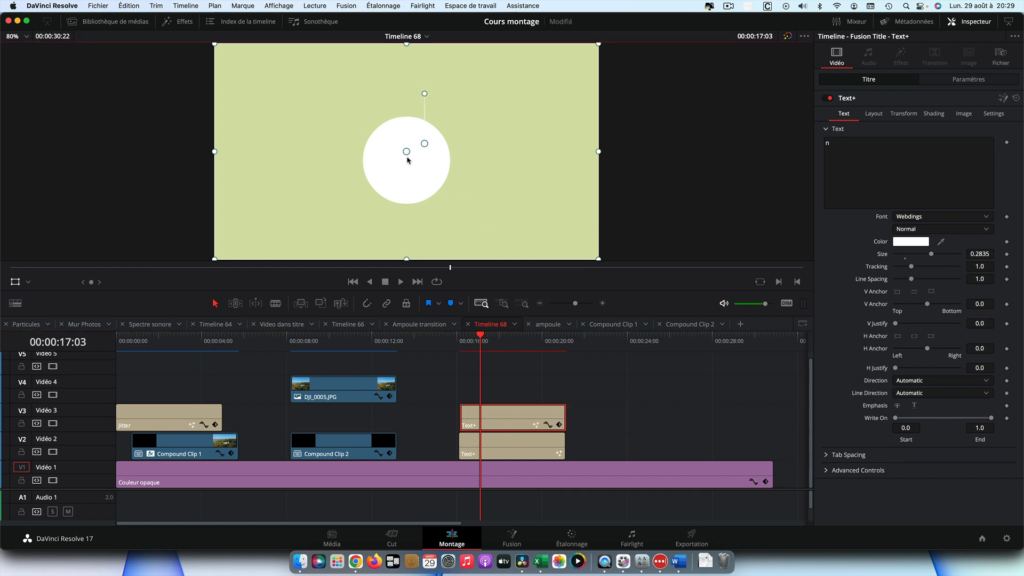
Offset the upper circle up and to the right and set its text color to black
{"action": "left_click_drag", "start_coordinate": [409, 161], "coordinate": [435, 148]}
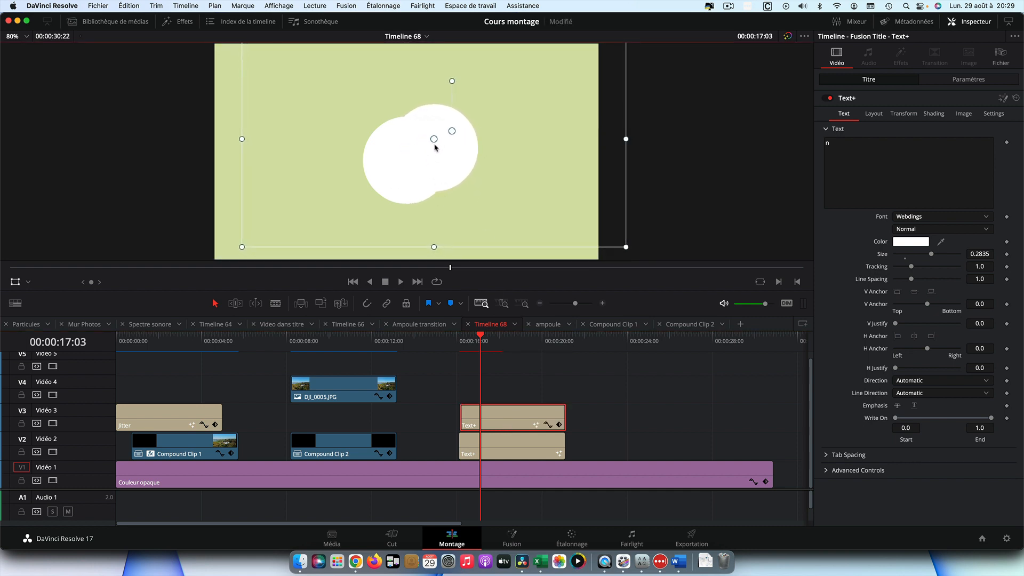
{"action": "left_click", "coordinate": [917, 243]}
{"action": "left_click_drag", "start_coordinate": [607, 416], "coordinate": [589, 417]}
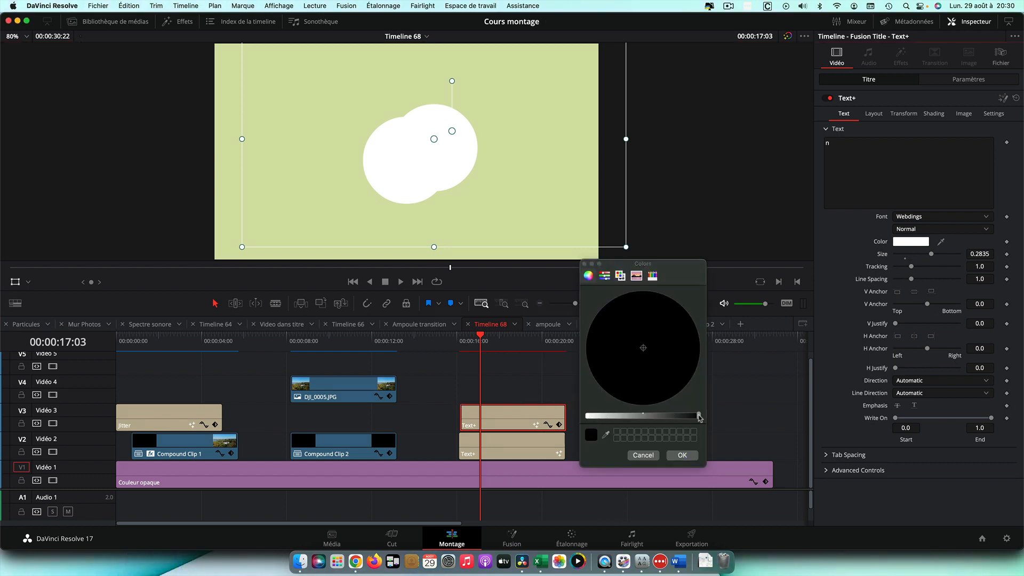
{"action": "left_click", "coordinate": [682, 455]}
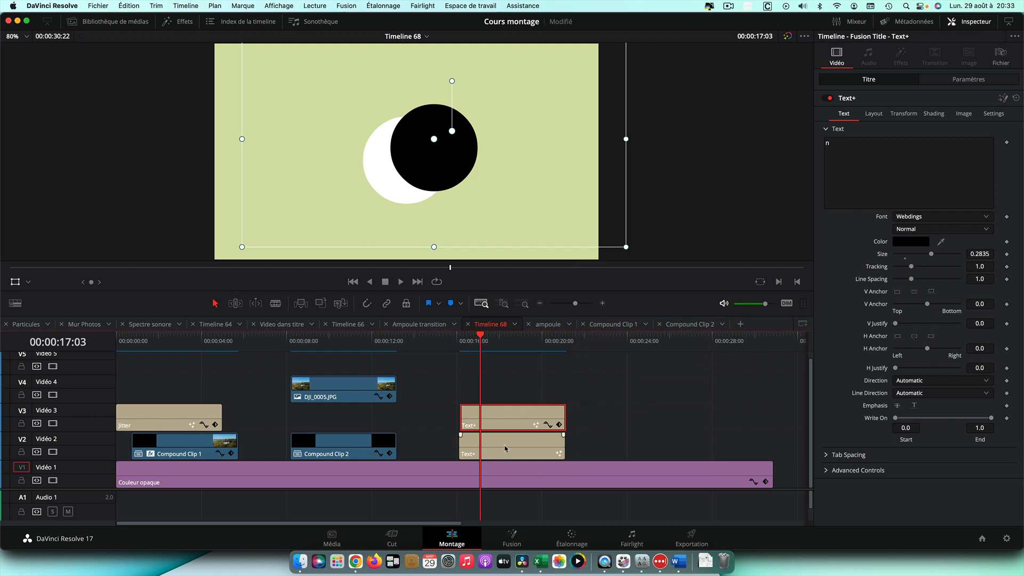
Set the lower Text+ clip's layout background alpha to 1.0
{"action": "left_click", "coordinate": [505, 449]}
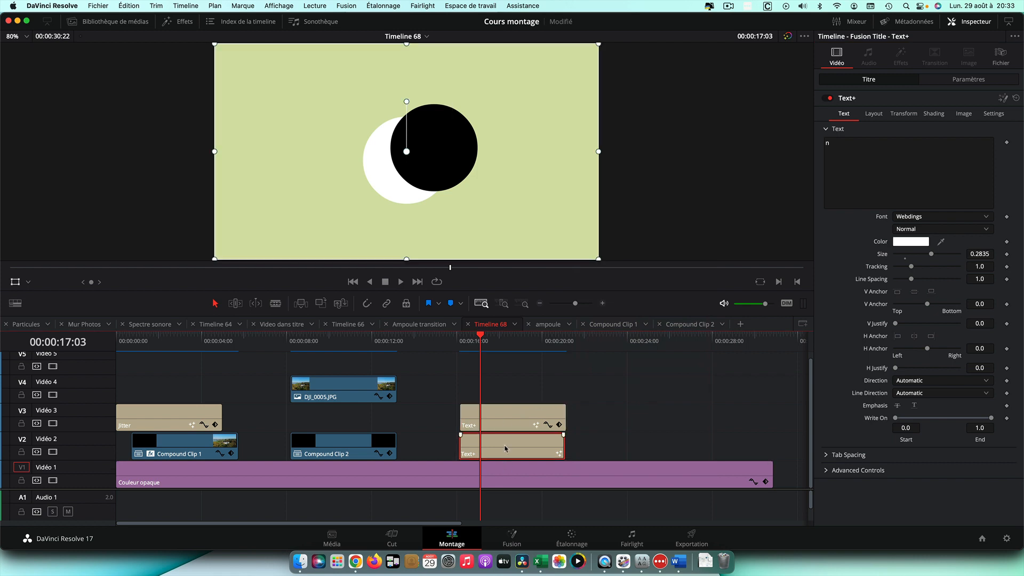
{"action": "left_click", "coordinate": [875, 114]}
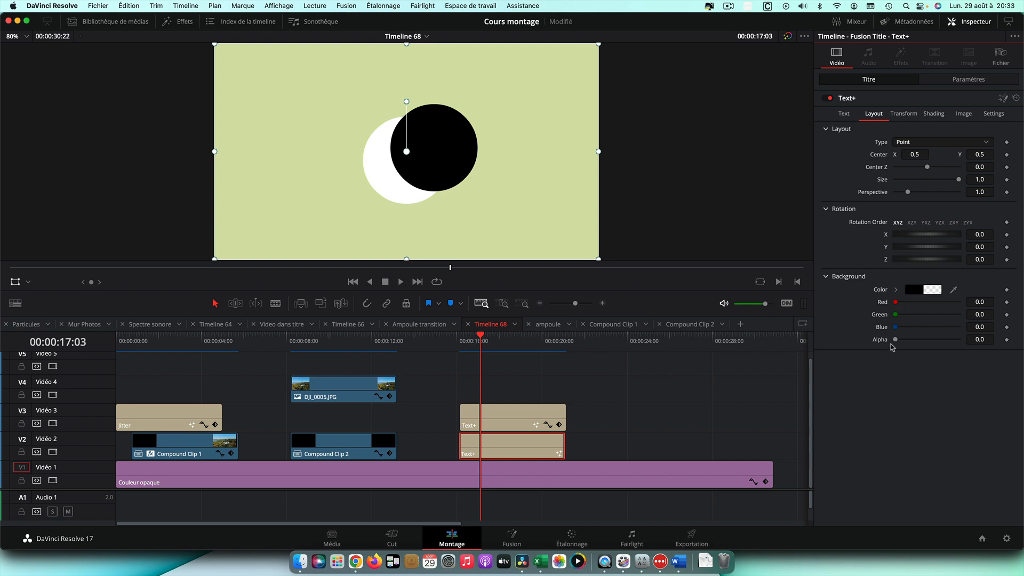
{"action": "left_click_drag", "start_coordinate": [896, 342], "coordinate": [960, 342]}
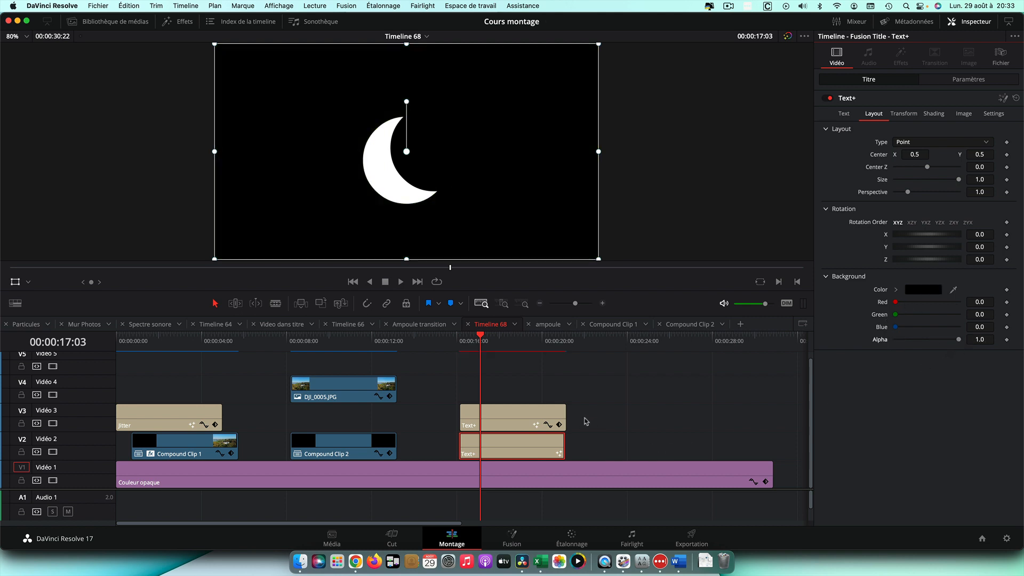
Combine the two circle Text+ clips into a new compound clip
{"action": "left_click_drag", "start_coordinate": [577, 409], "coordinate": [551, 445]}
{"action": "right_click", "coordinate": [537, 415]}
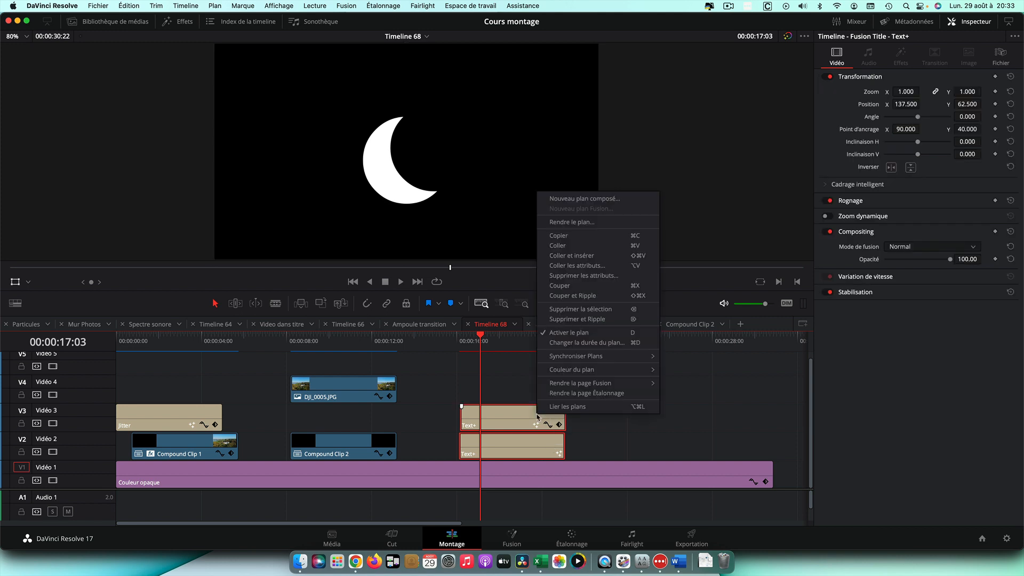
{"action": "left_click", "coordinate": [584, 199]}
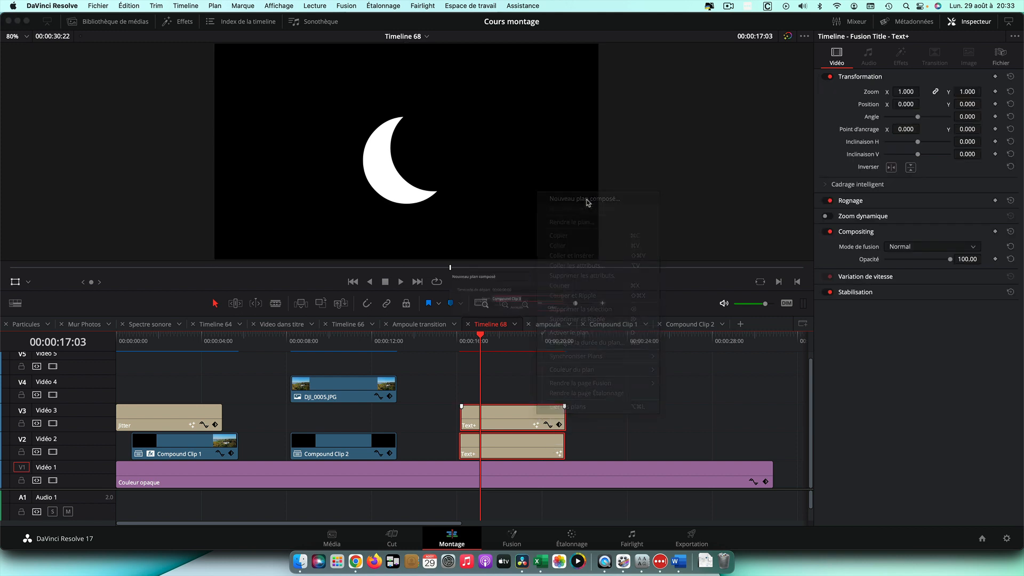
{"action": "left_click", "coordinate": [582, 316]}
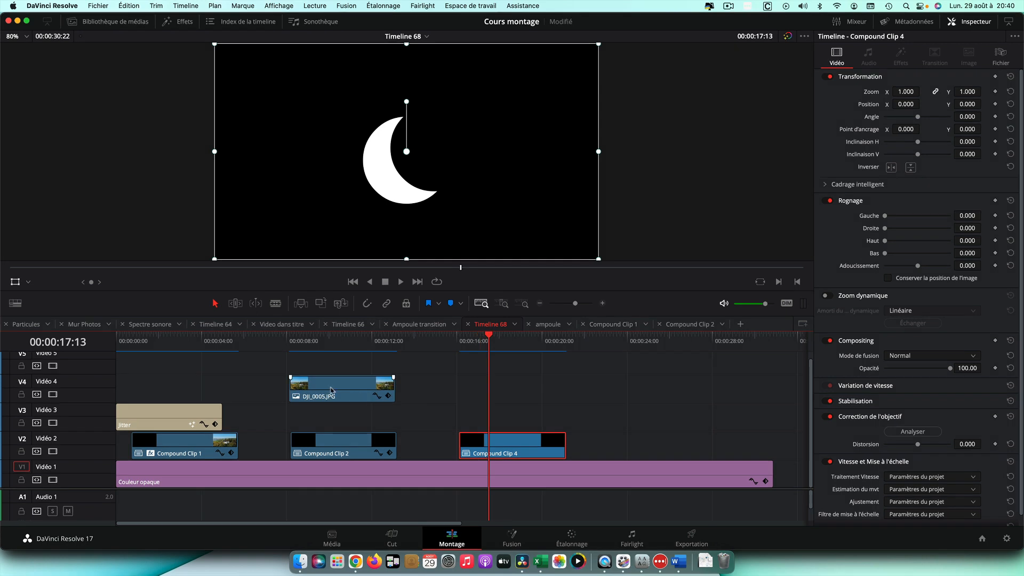
Move the DJI_0005.JPG photo above the crescent compound clip and set that compound clip's blend mode to Lum
{"action": "left_click_drag", "start_coordinate": [331, 389], "coordinate": [503, 420]}
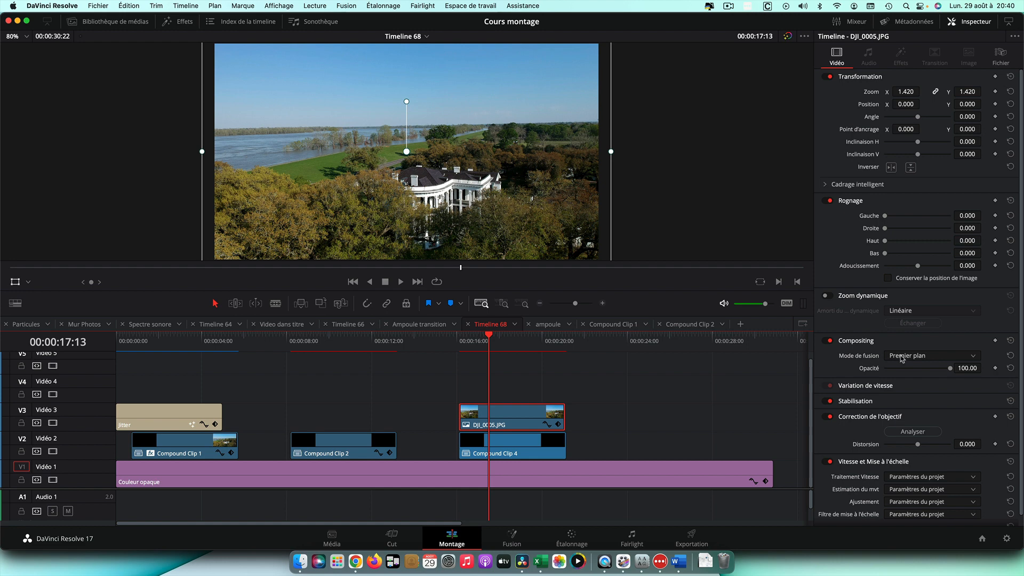
{"action": "left_click", "coordinate": [515, 450]}
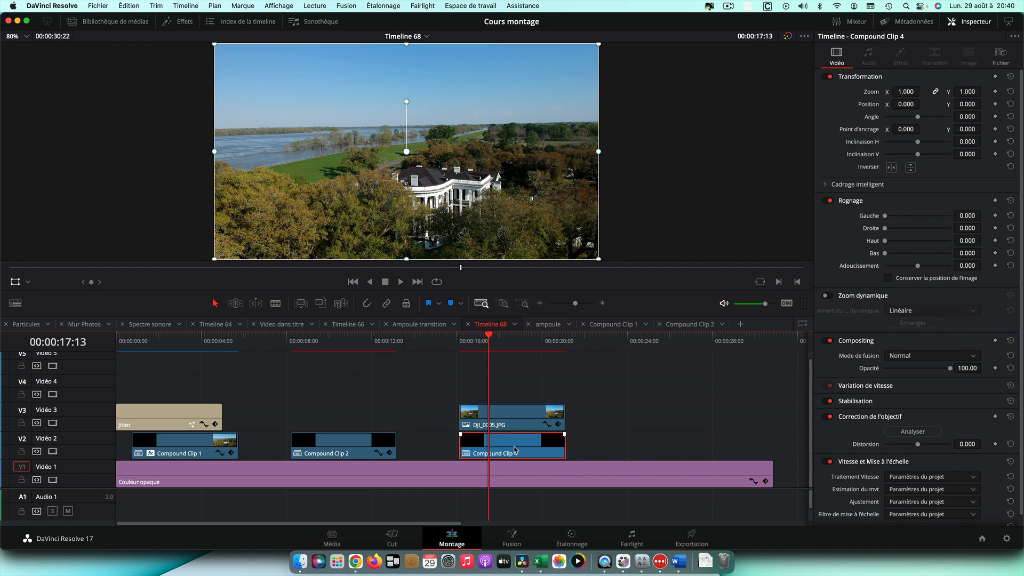
{"action": "left_click", "coordinate": [919, 360]}
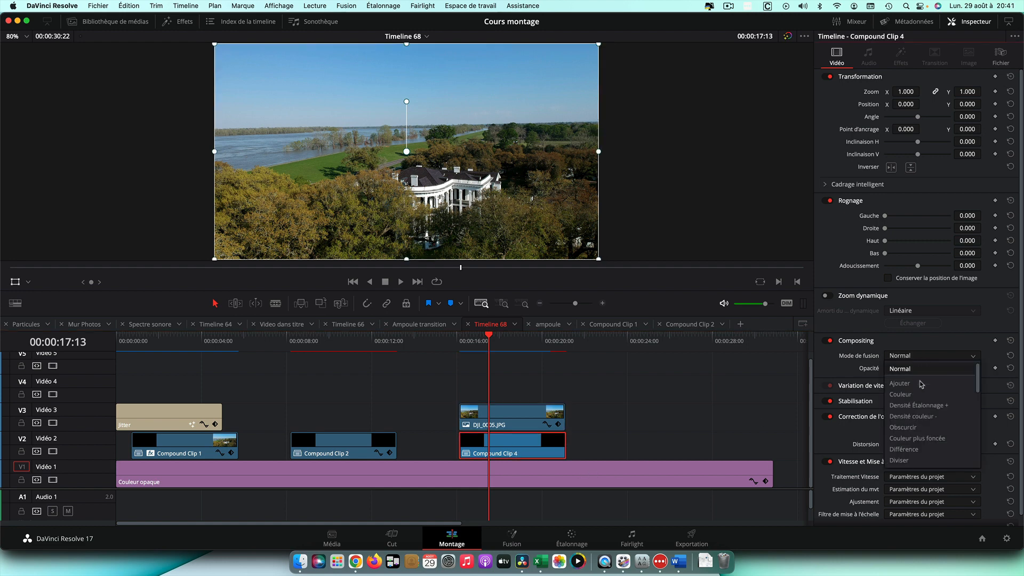
{"action": "scroll", "coordinate": [933, 405], "scroll_direction": "down", "scroll_amount": 5}
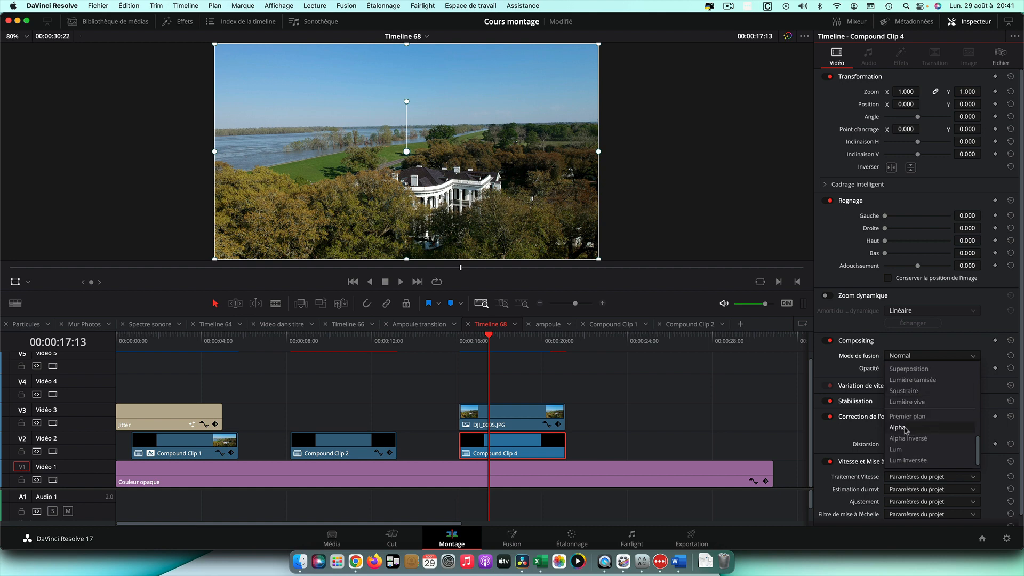
{"action": "left_click", "coordinate": [901, 450]}
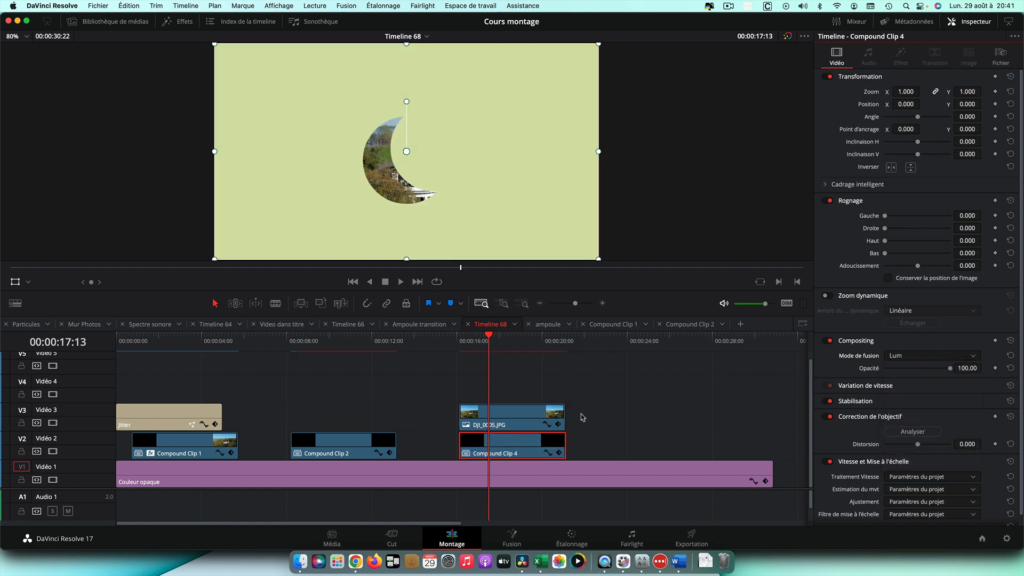
Combine the photo and the crescent compound clip into a new compound clip
{"action": "left_click", "coordinate": [557, 417], "text": "super"}
{"action": "right_click", "coordinate": [534, 419]}
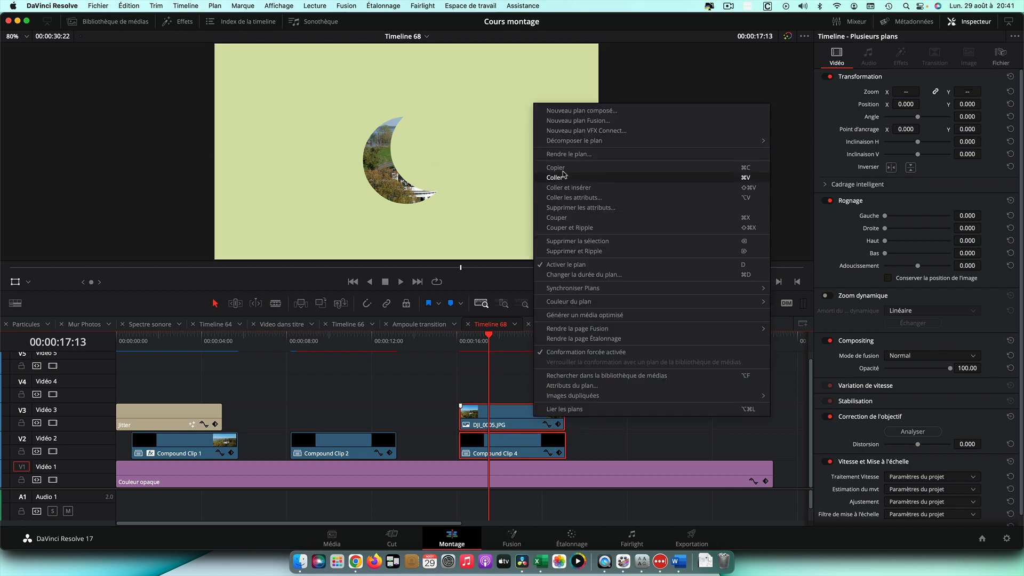
{"action": "left_click", "coordinate": [575, 111]}
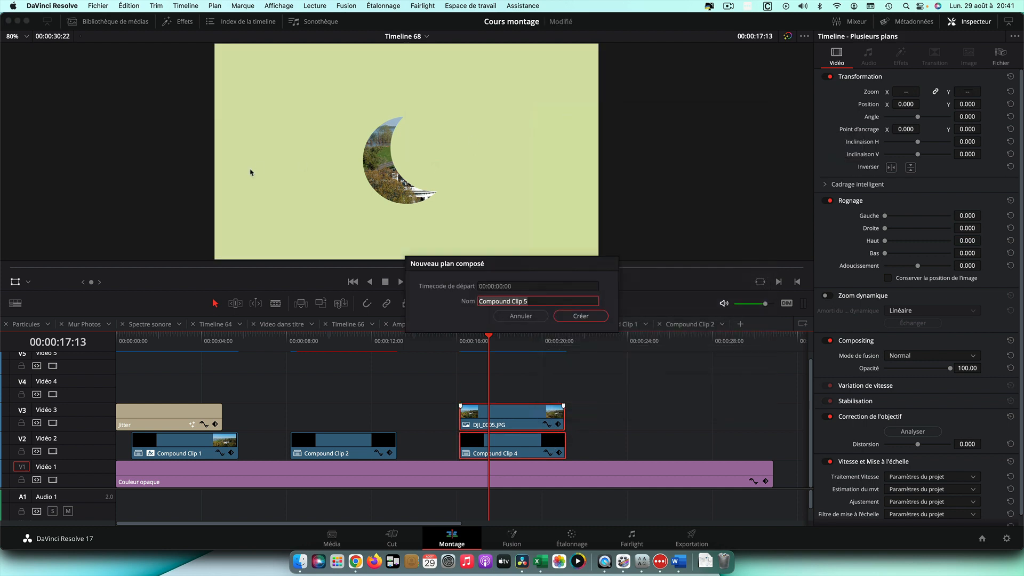
{"action": "left_click", "coordinate": [576, 318]}
Apply the Ombre portée effect to the new crescent compound clip
{"action": "left_click", "coordinate": [180, 22]}
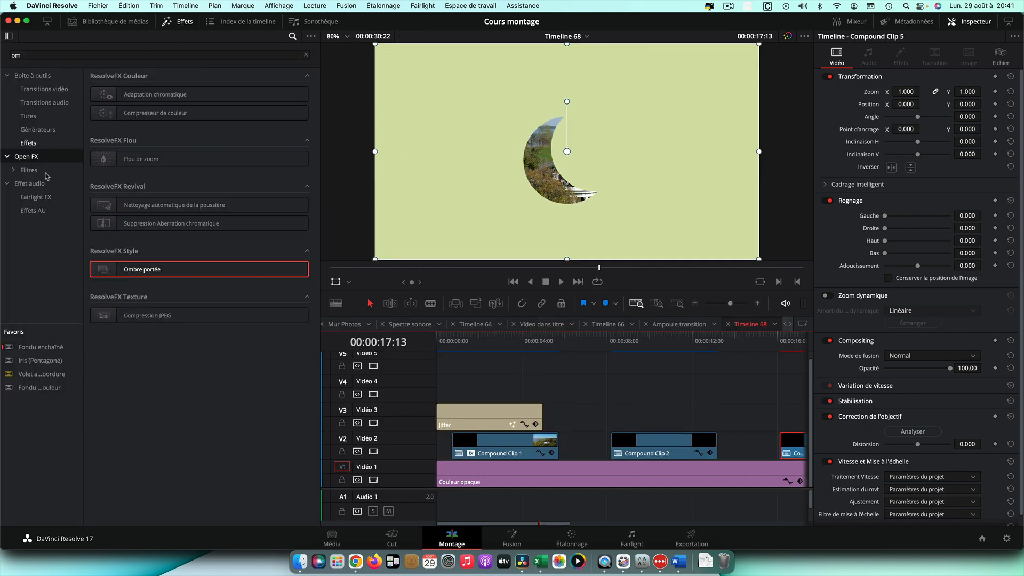
{"action": "key", "text": "shift+z"}
{"action": "left_click_drag", "start_coordinate": [142, 269], "coordinate": [648, 444]}
{"action": "left_click", "coordinate": [179, 23]}
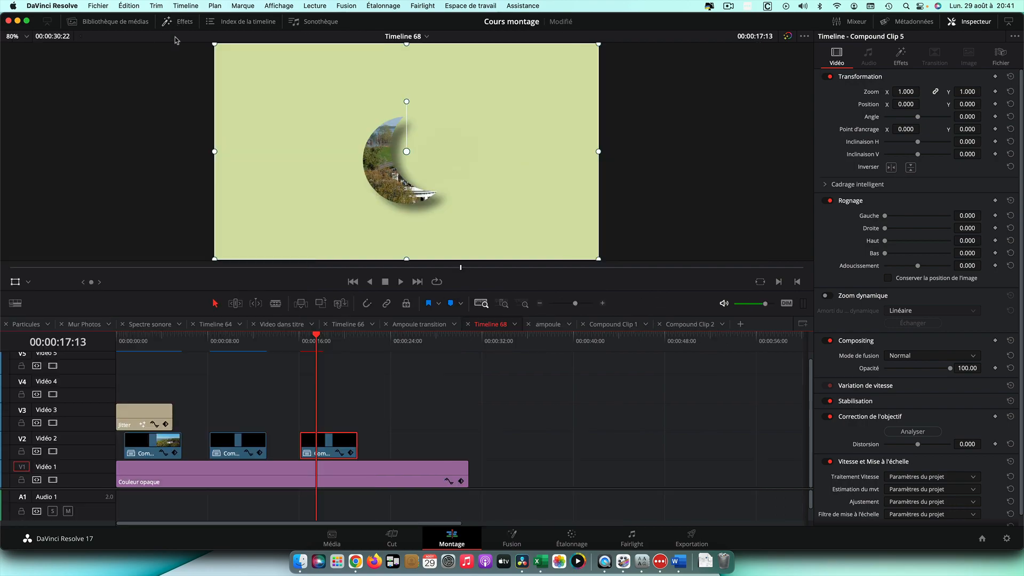